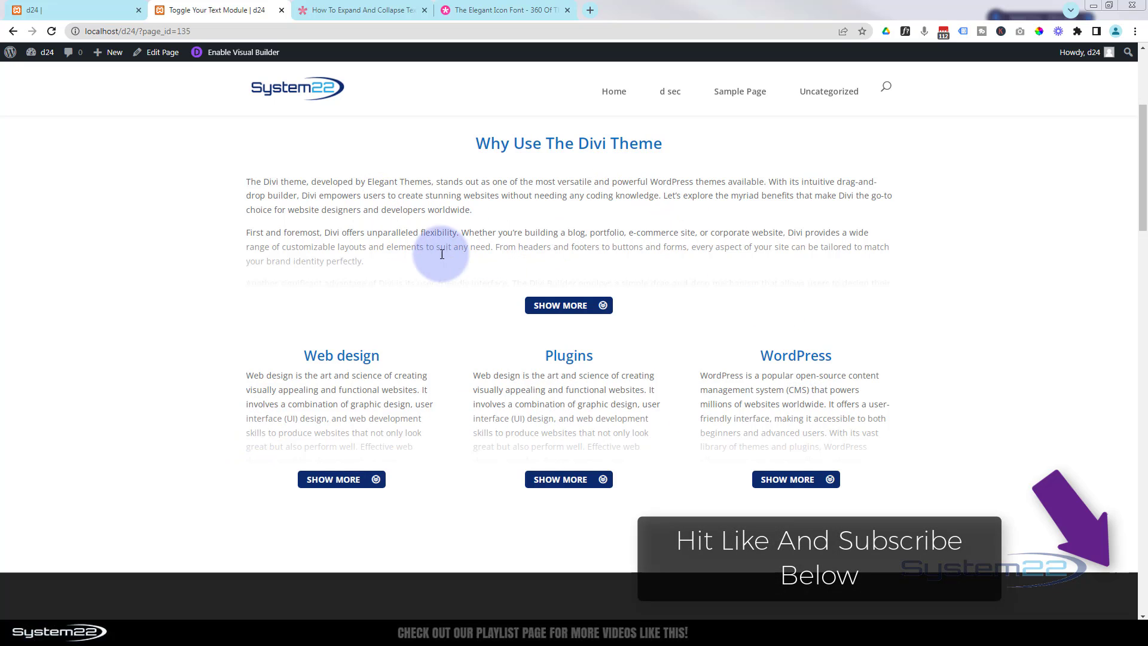
Expand the top Divi text to full length, then collapse it back to its preview.
{"action": "left_click", "coordinate": [560, 308]}
{"action": "scroll", "coordinate": [652, 302], "scroll_direction": "down", "scroll_amount": 3}
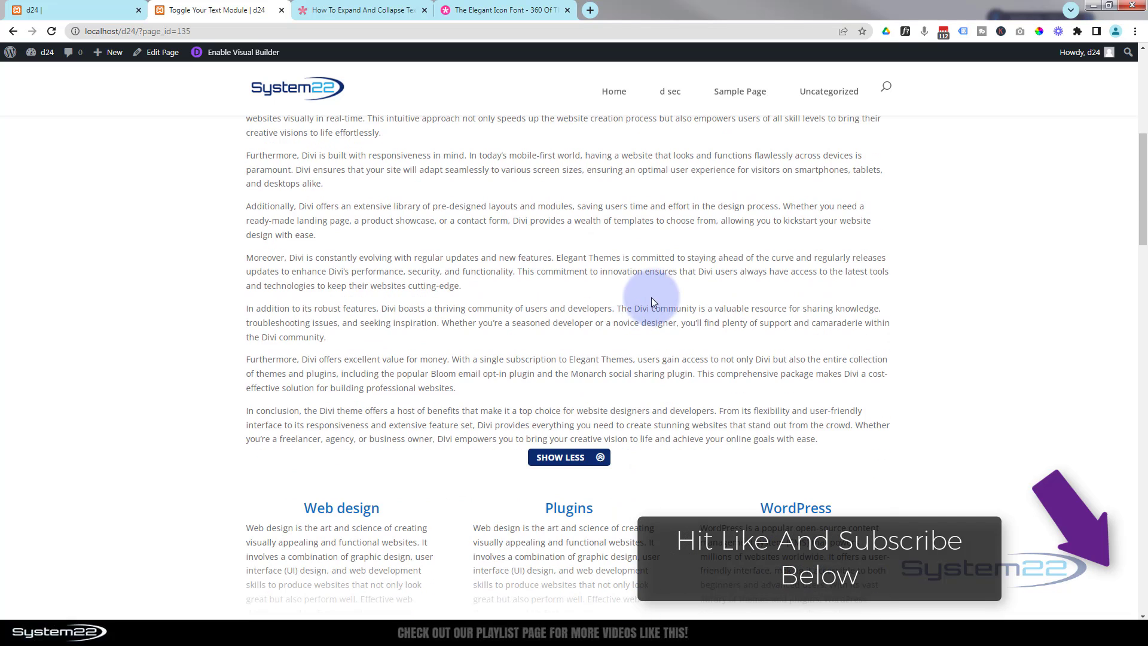
{"action": "left_click", "coordinate": [568, 464]}
{"action": "scroll", "coordinate": [556, 443], "scroll_direction": "down", "scroll_amount": 5}
{"action": "scroll", "coordinate": [522, 395], "scroll_direction": "up", "scroll_amount": 3}
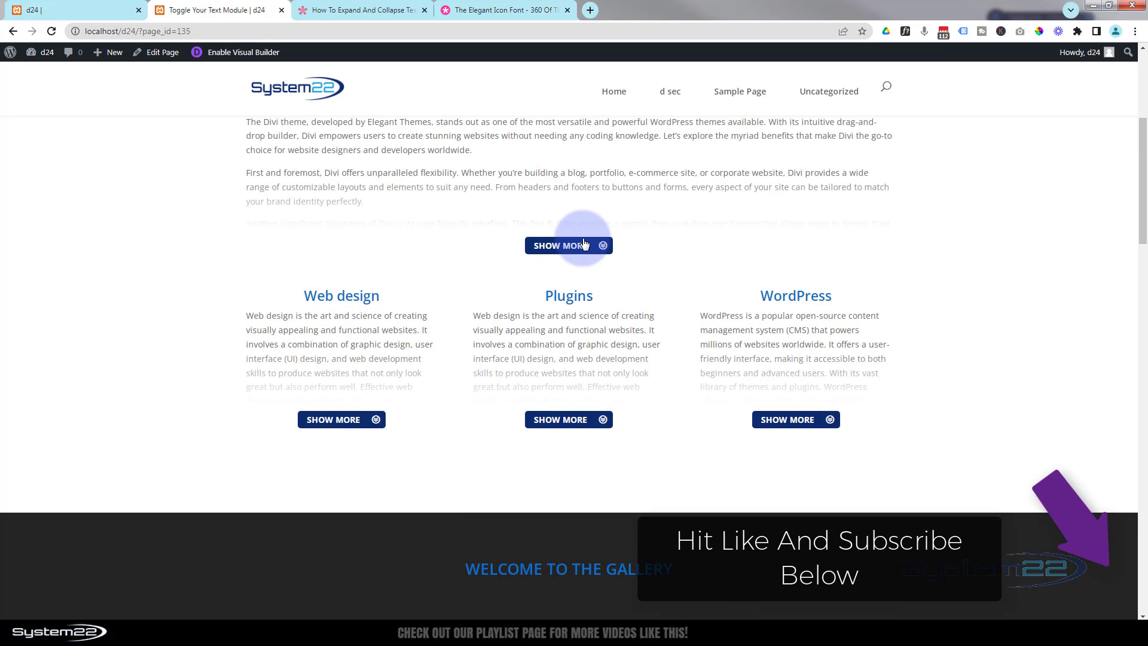
{"action": "scroll", "coordinate": [1045, 250], "scroll_direction": "down", "scroll_amount": 2}
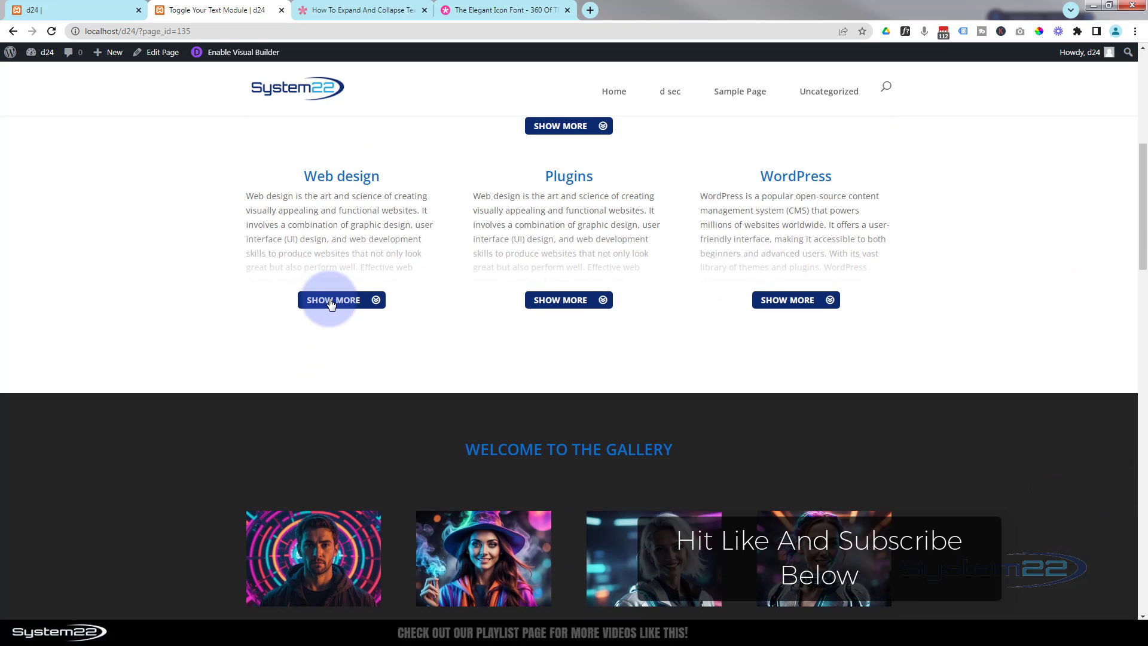
Expand and collapse the Web design, Plugins and WordPress text previews in turn.
{"action": "left_click", "coordinate": [331, 302]}
{"action": "left_click", "coordinate": [565, 302]}
{"action": "left_click", "coordinate": [789, 301]}
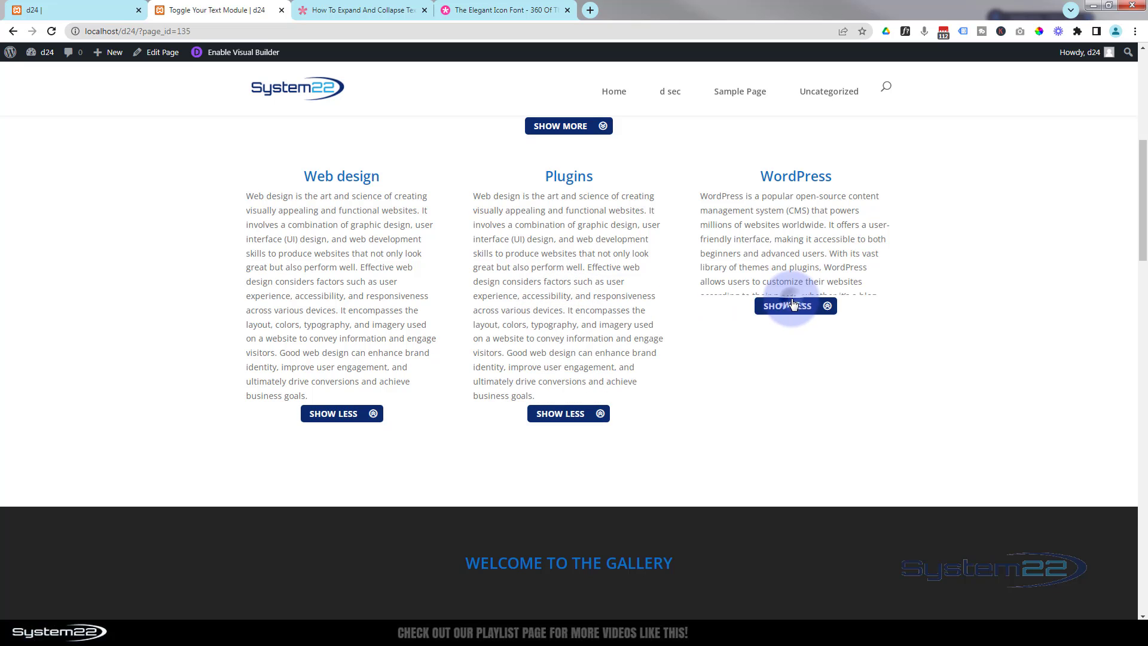
{"action": "left_click", "coordinate": [787, 428]}
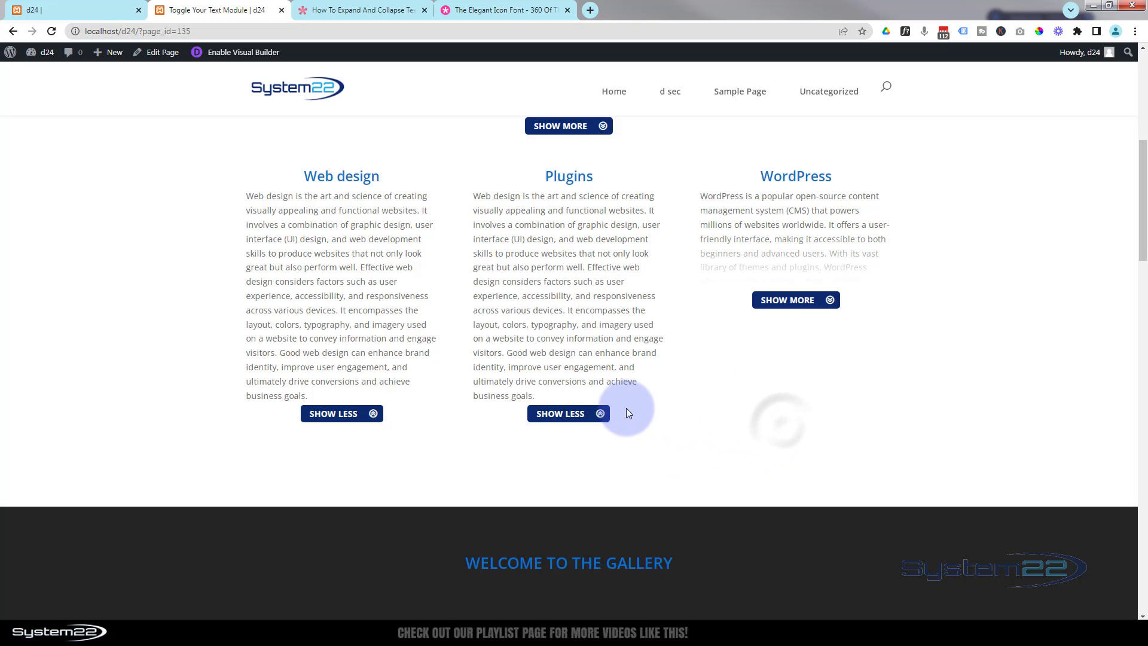
{"action": "left_click", "coordinate": [568, 415]}
{"action": "left_click", "coordinate": [340, 414]}
{"action": "scroll", "coordinate": [515, 375], "scroll_direction": "up", "scroll_amount": 4}
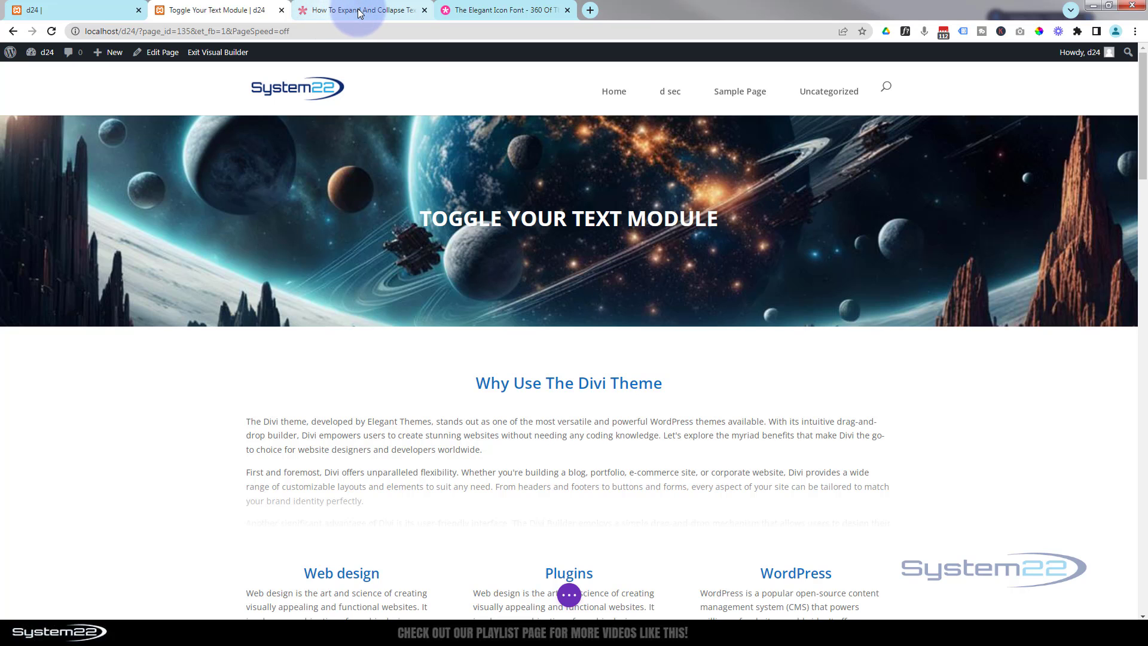
{"action": "left_click", "coordinate": [359, 13]}
Review the article's CSS class, JavaScript and Custom CSS steps, then return to the Toggle Your Text Module page.
{"action": "scroll", "coordinate": [811, 387], "scroll_direction": "up", "scroll_amount": 5}
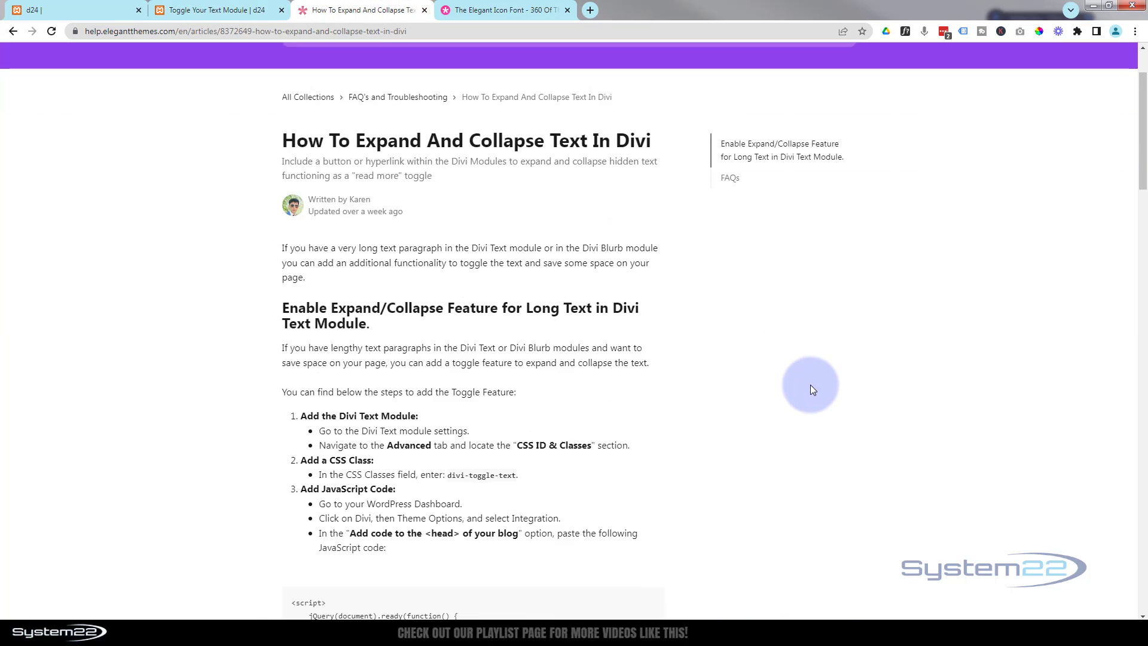
{"action": "scroll", "coordinate": [809, 385], "scroll_direction": "up", "scroll_amount": 2}
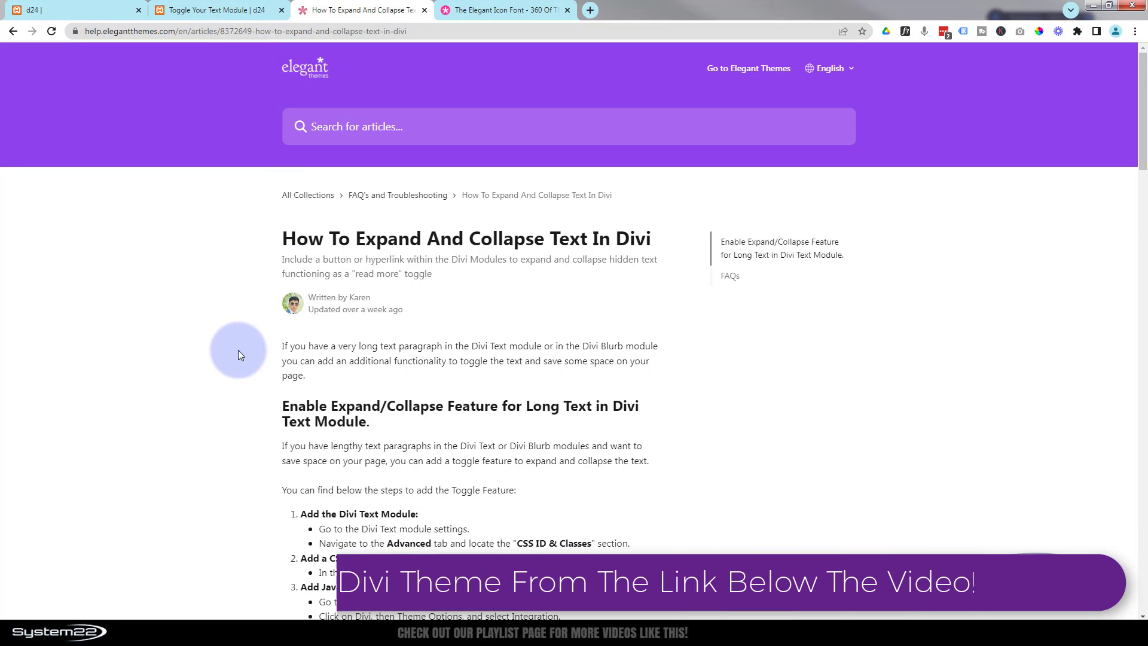
{"action": "scroll", "coordinate": [239, 351], "scroll_direction": "down", "scroll_amount": 10}
{"action": "scroll", "coordinate": [242, 354], "scroll_direction": "down", "scroll_amount": 1}
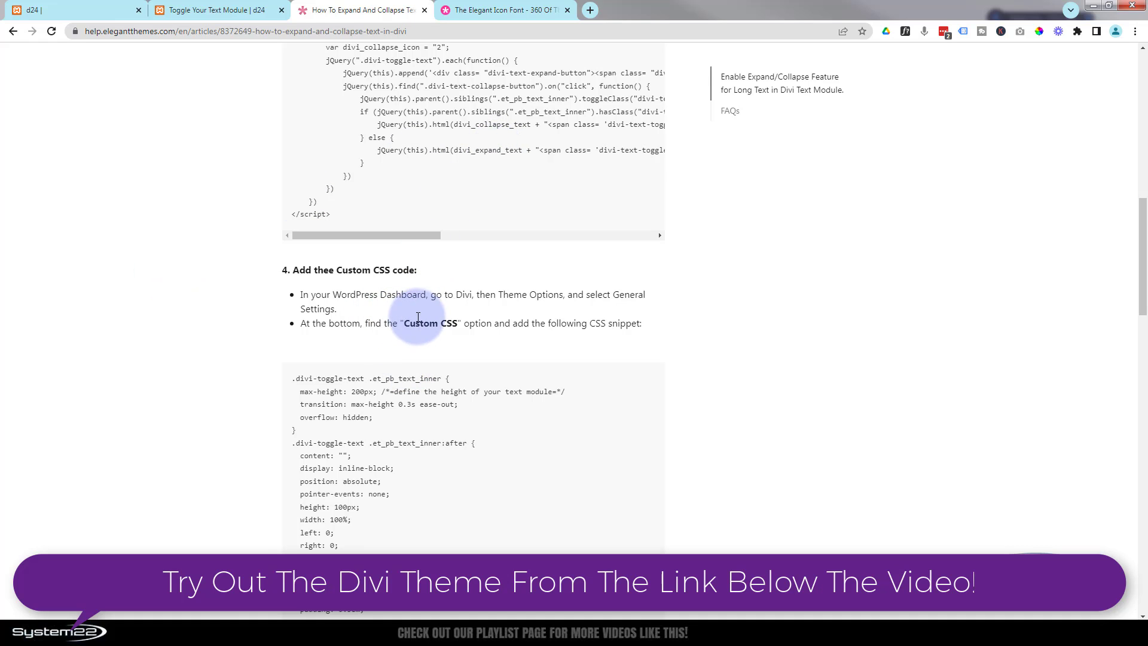
{"action": "scroll", "coordinate": [336, 399], "scroll_direction": "down", "scroll_amount": 3}
{"action": "scroll", "coordinate": [336, 397], "scroll_direction": "down", "scroll_amount": 6}
{"action": "scroll", "coordinate": [336, 397], "scroll_direction": "up", "scroll_amount": 6}
{"action": "scroll", "coordinate": [336, 397], "scroll_direction": "up", "scroll_amount": 15}
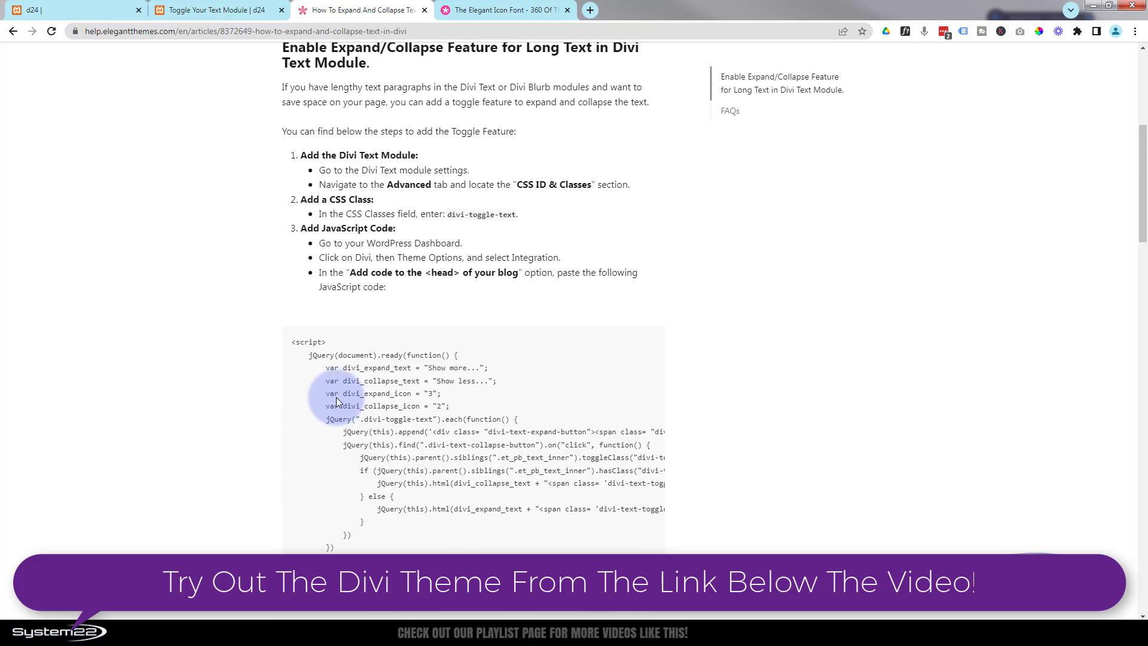
{"action": "left_click", "coordinate": [227, 7]}
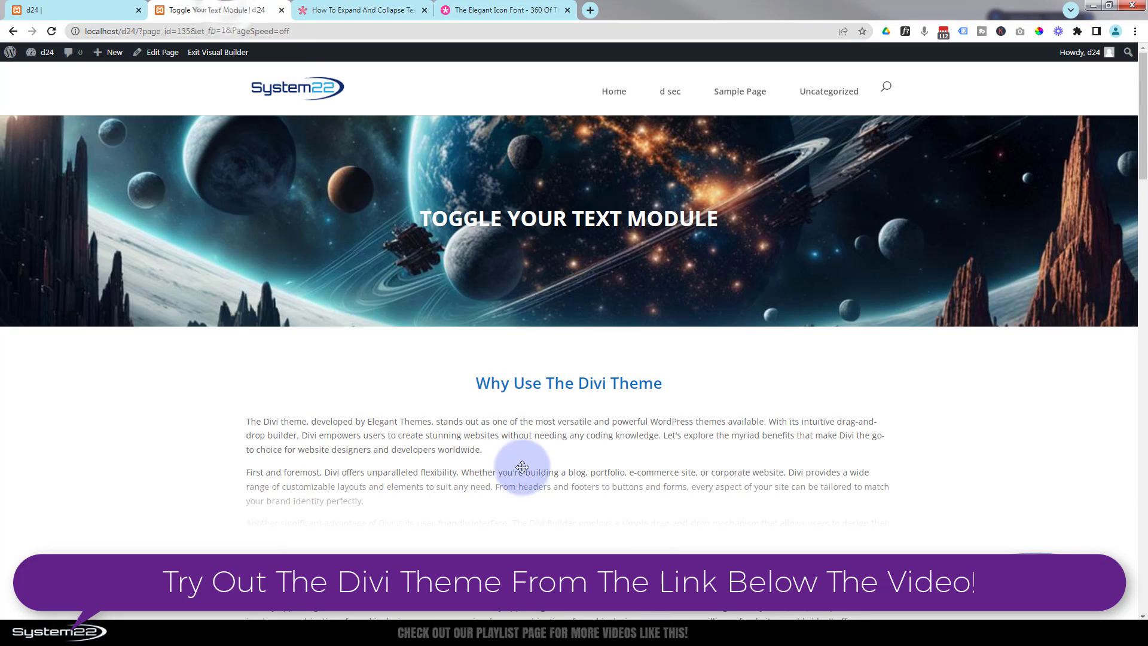
{"action": "scroll", "coordinate": [546, 443], "scroll_direction": "down", "scroll_amount": 5}
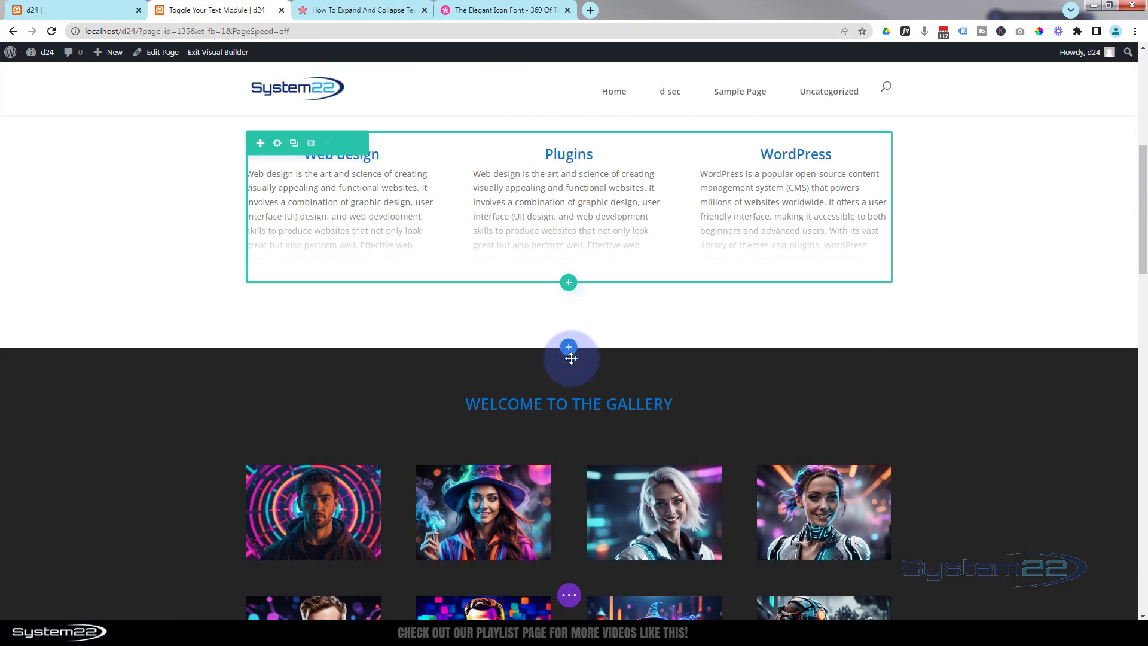
{"action": "mouse_move", "coordinate": [572, 306]}
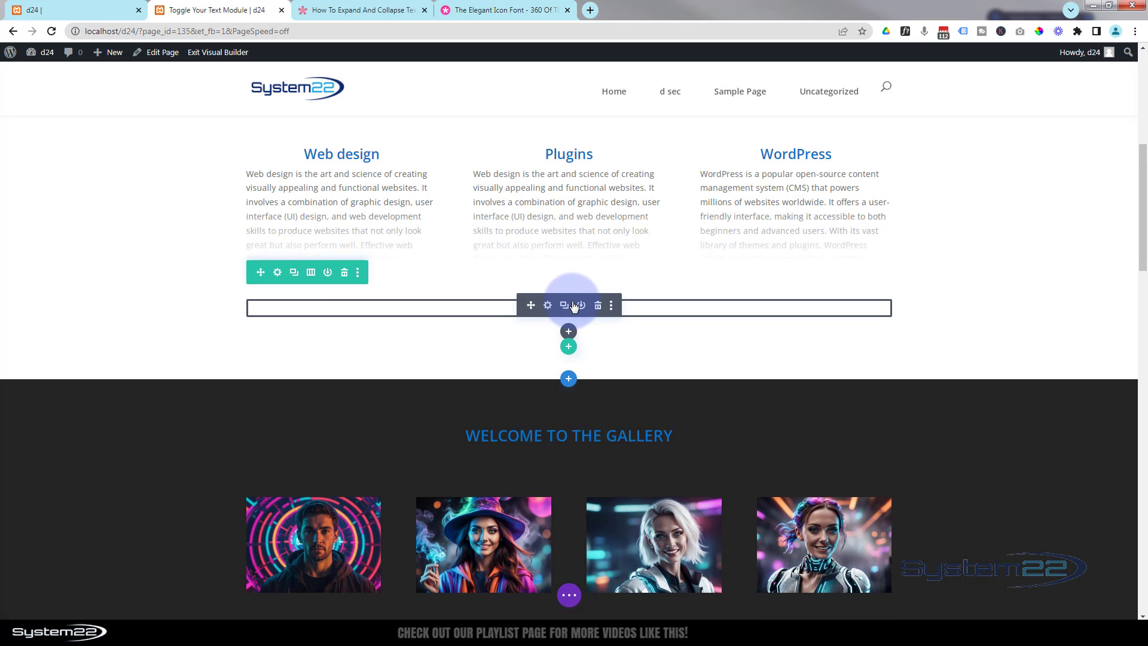
{"action": "left_click", "coordinate": [547, 305]}
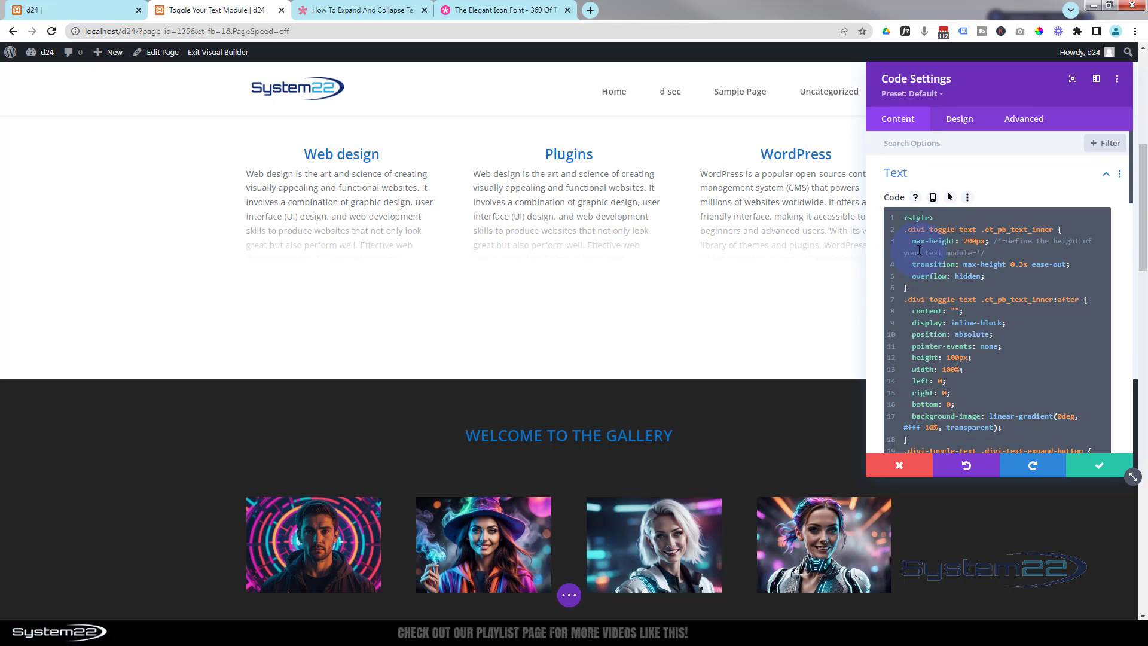
{"action": "left_click", "coordinate": [904, 217]}
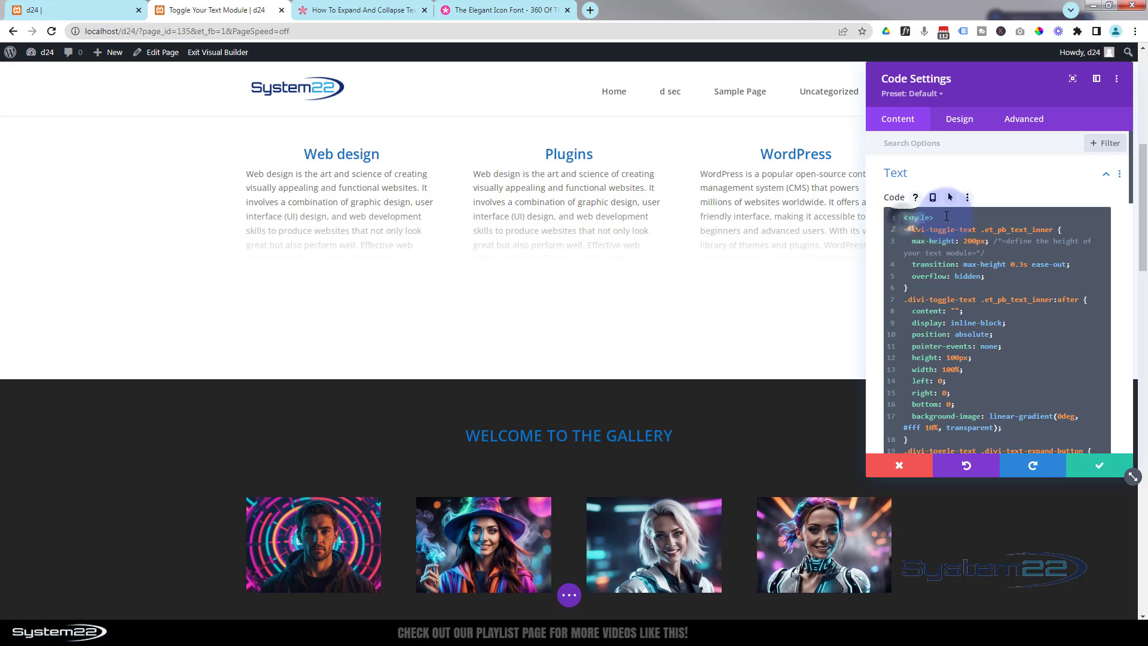
{"action": "scroll", "coordinate": [961, 257], "scroll_direction": "down", "scroll_amount": 2}
{"action": "scroll", "coordinate": [962, 257], "scroll_direction": "down", "scroll_amount": 10}
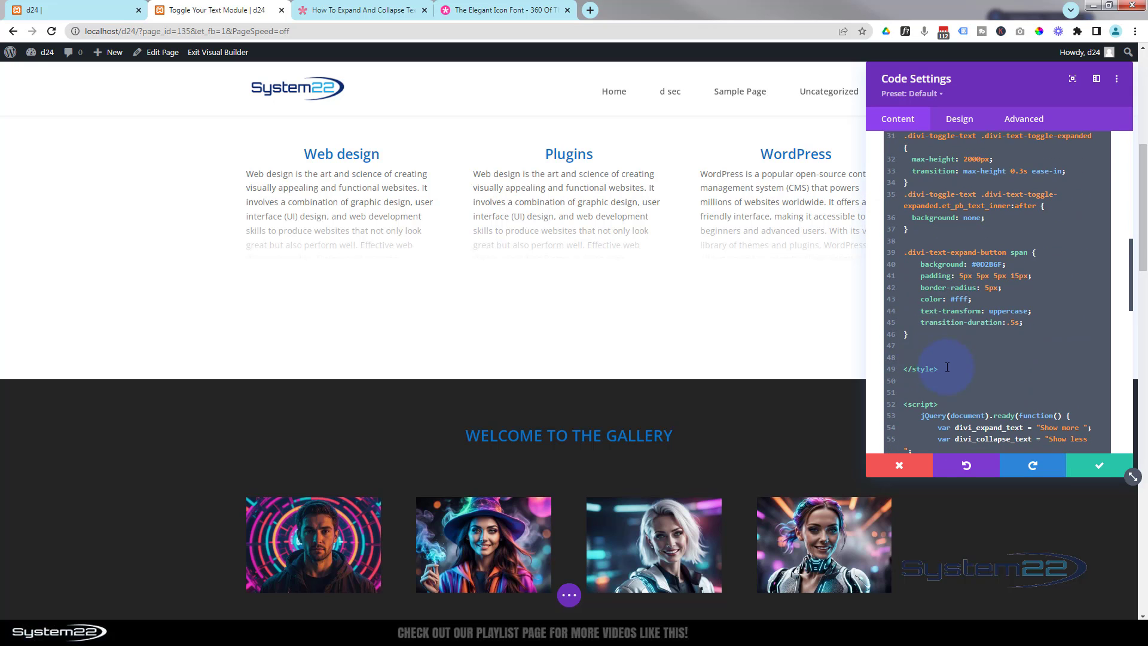
{"action": "left_click", "coordinate": [938, 369]}
{"action": "scroll", "coordinate": [966, 343], "scroll_direction": "down", "scroll_amount": 3}
{"action": "left_click", "coordinate": [940, 225]}
{"action": "scroll", "coordinate": [961, 239], "scroll_direction": "down", "scroll_amount": 5}
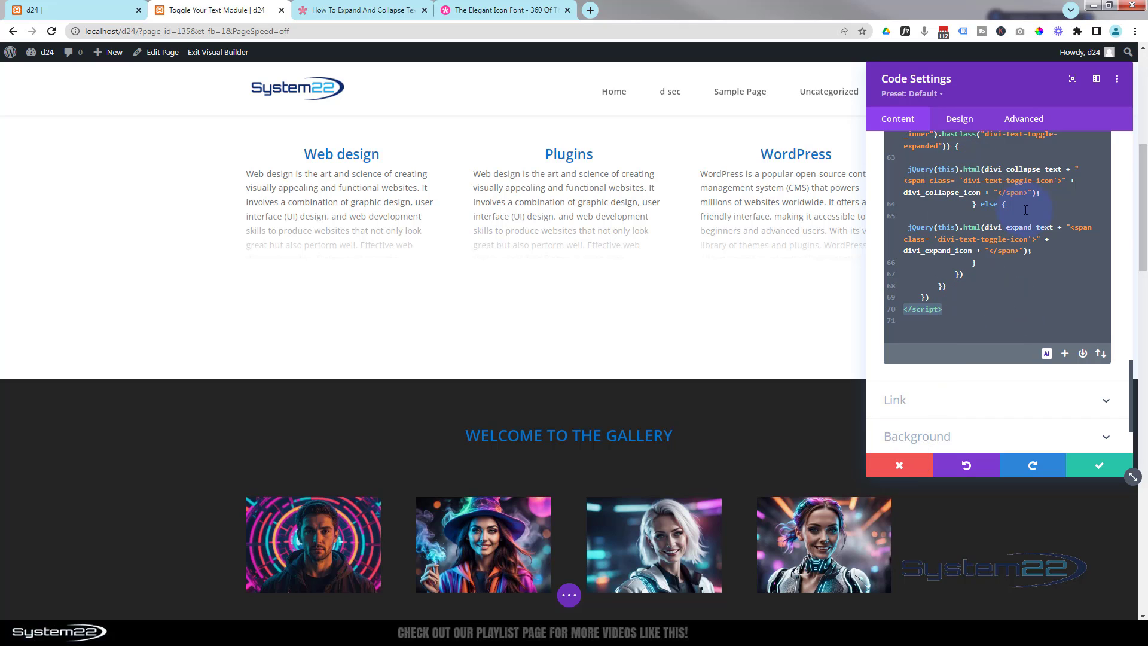
{"action": "left_click", "coordinate": [892, 468]}
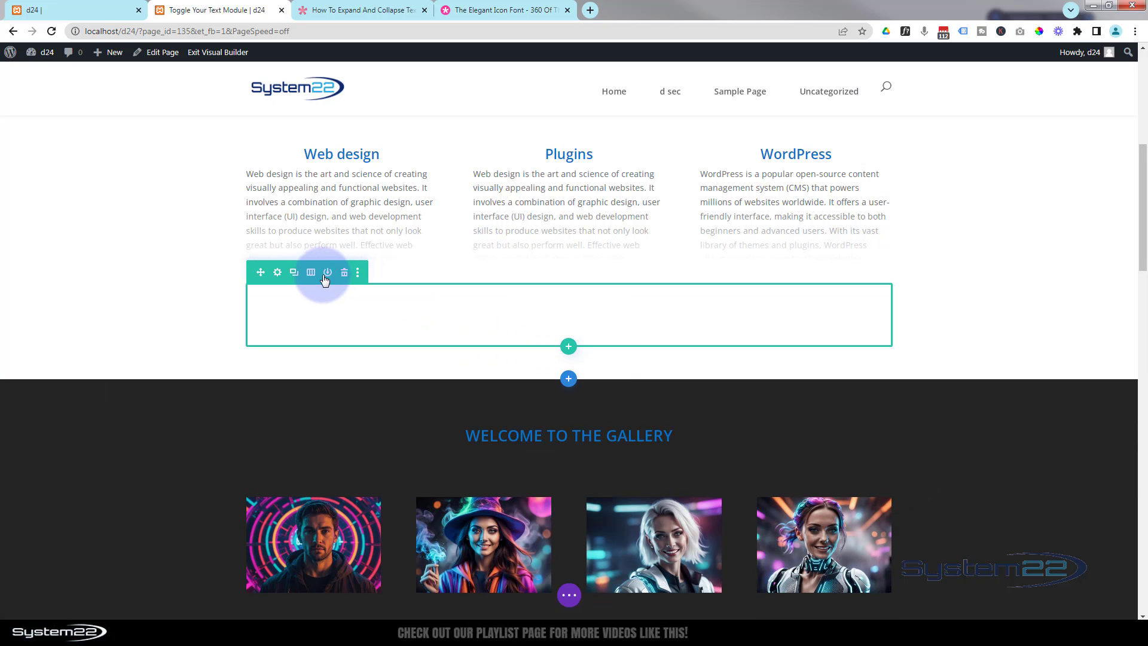
Delete the row holding the code module so the text displays at full length.
{"action": "left_click", "coordinate": [345, 273]}
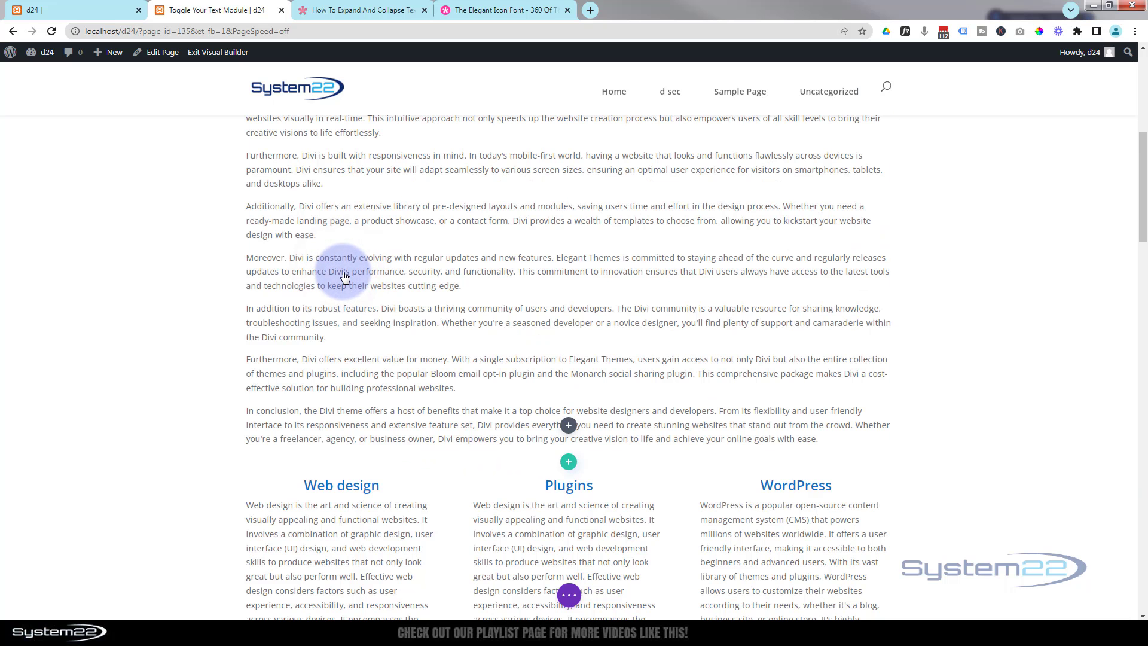
{"action": "scroll", "coordinate": [521, 406], "scroll_direction": "up", "scroll_amount": 1}
{"action": "scroll", "coordinate": [517, 401], "scroll_direction": "down", "scroll_amount": 6}
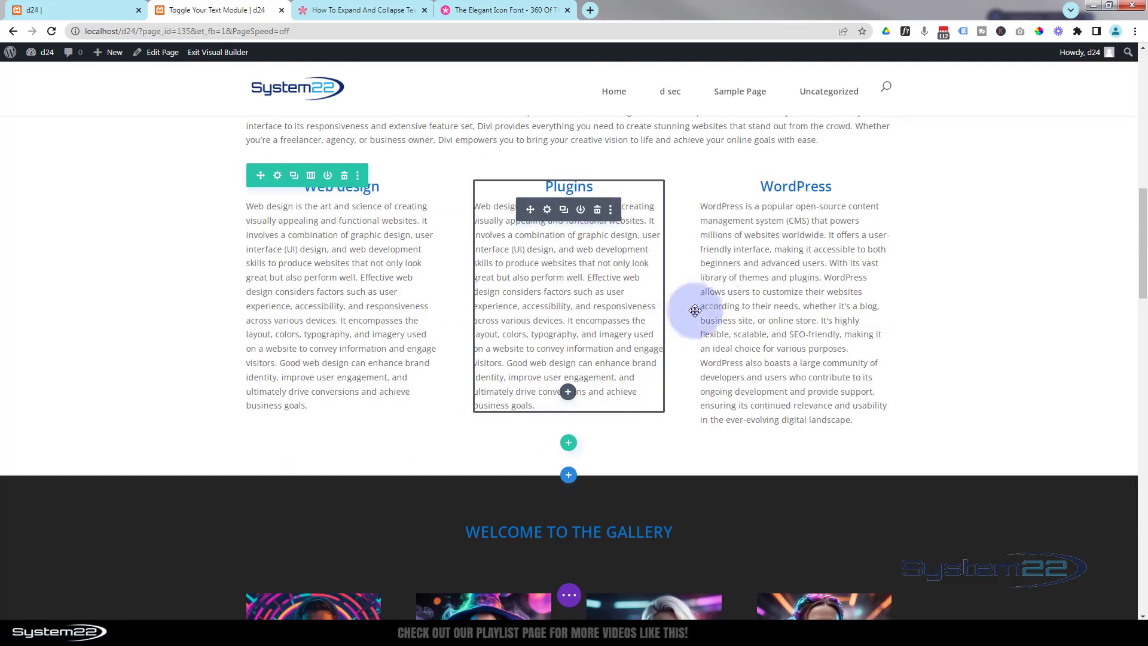
{"action": "scroll", "coordinate": [509, 329], "scroll_direction": "up", "scroll_amount": 2}
{"action": "scroll", "coordinate": [510, 330], "scroll_direction": "up", "scroll_amount": 10}
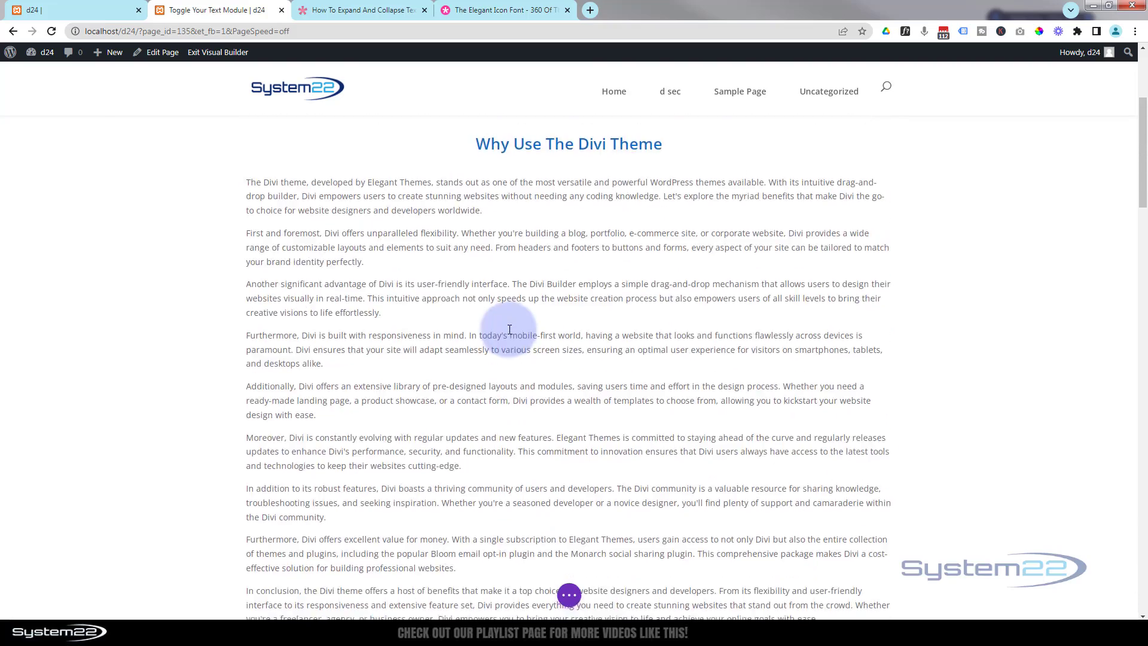
{"action": "scroll", "coordinate": [509, 329], "scroll_direction": "down", "scroll_amount": 1}
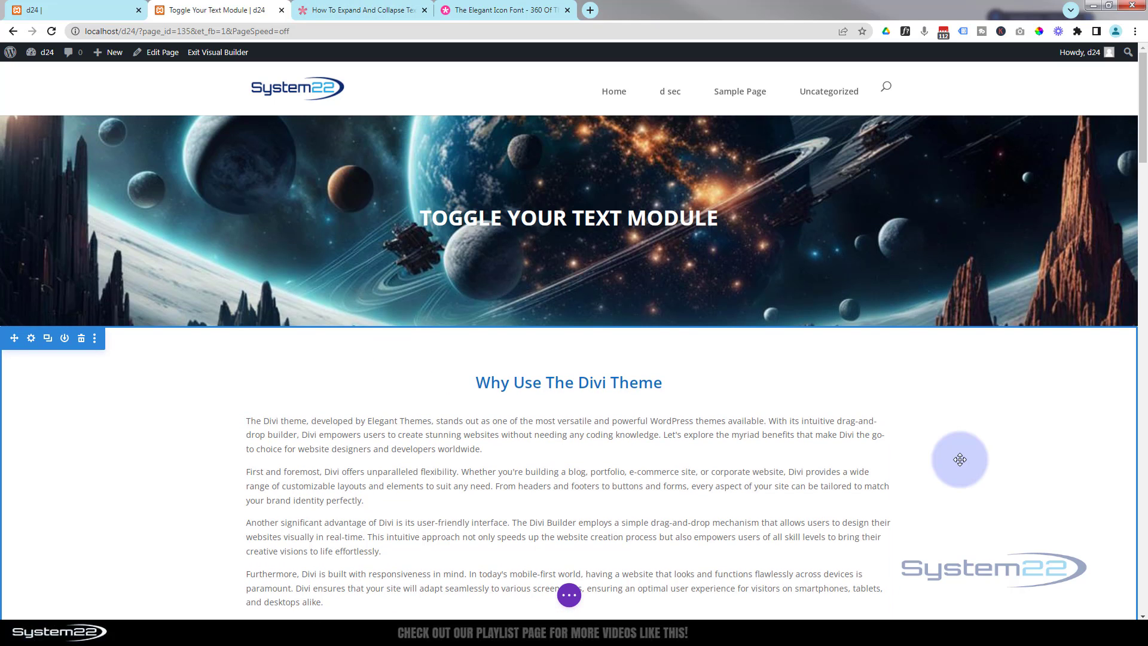
{"action": "scroll", "coordinate": [959, 459], "scroll_direction": "down", "scroll_amount": 4}
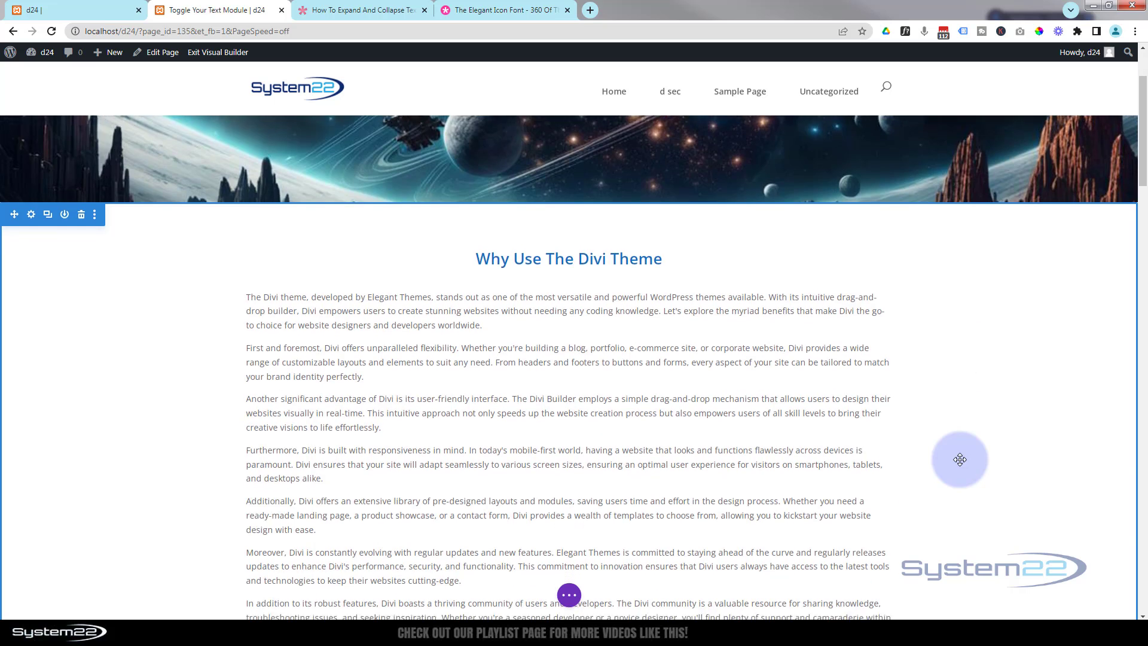
Expand the page-level options and switch the layout to wireframe view.
{"action": "left_click", "coordinate": [567, 595]}
{"action": "left_click", "coordinate": [47, 596]}
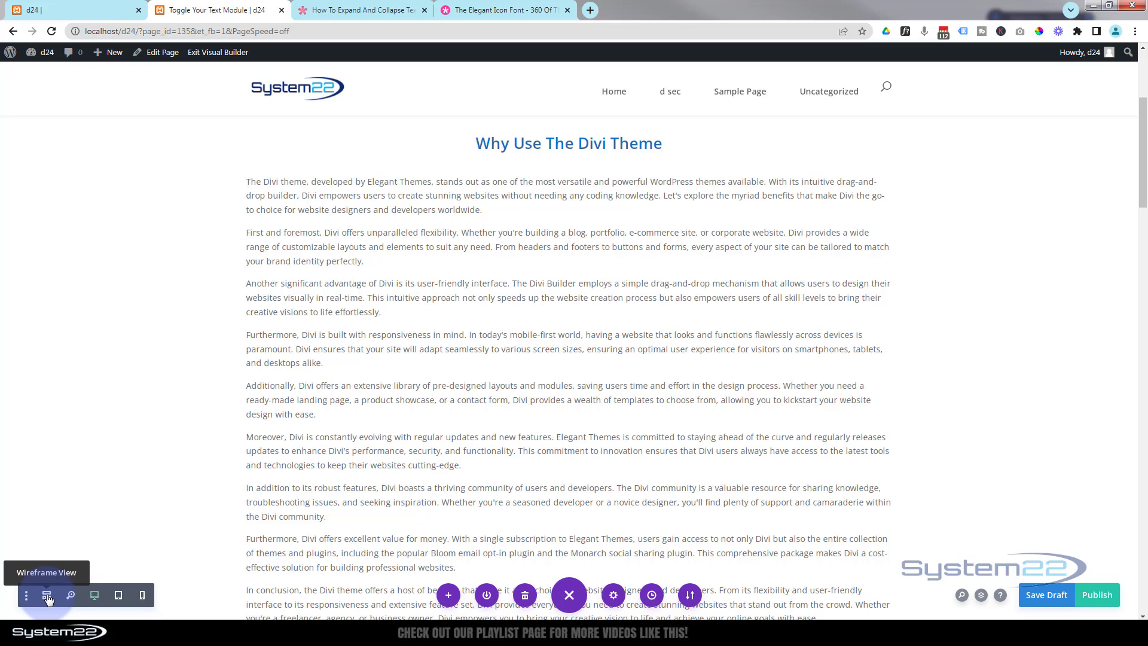
{"action": "left_click", "coordinate": [47, 596]}
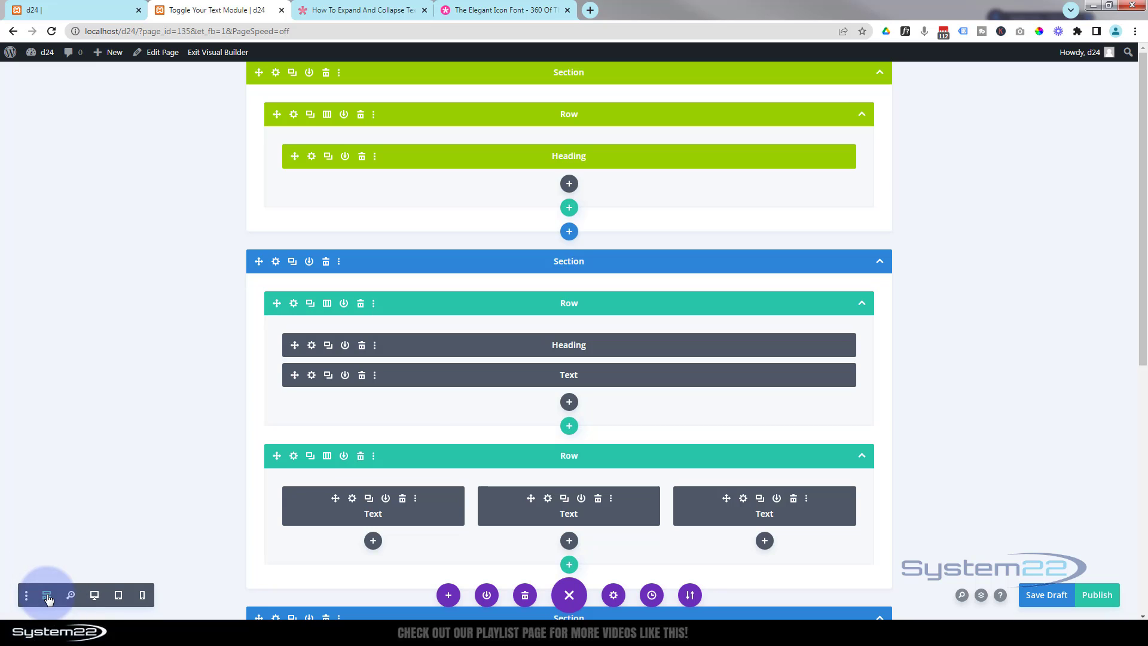
Open the left-column Text module's settings to check its Web design text, then go to the article.
{"action": "scroll", "coordinate": [1032, 310], "scroll_direction": "down", "scroll_amount": 3}
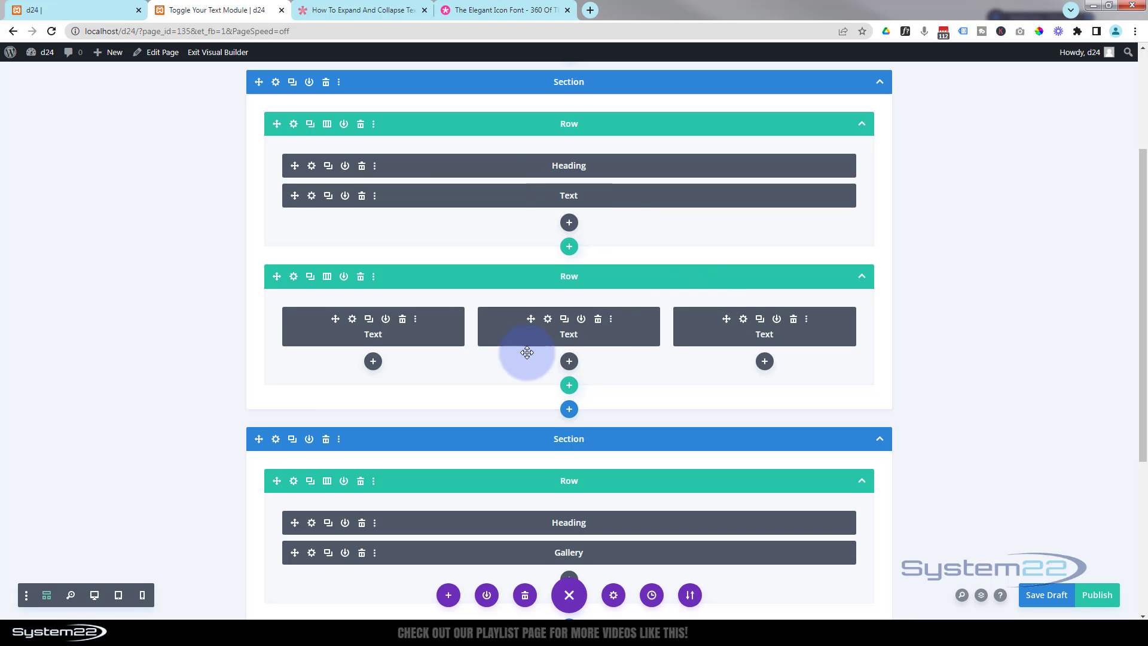
{"action": "left_click", "coordinate": [353, 320]}
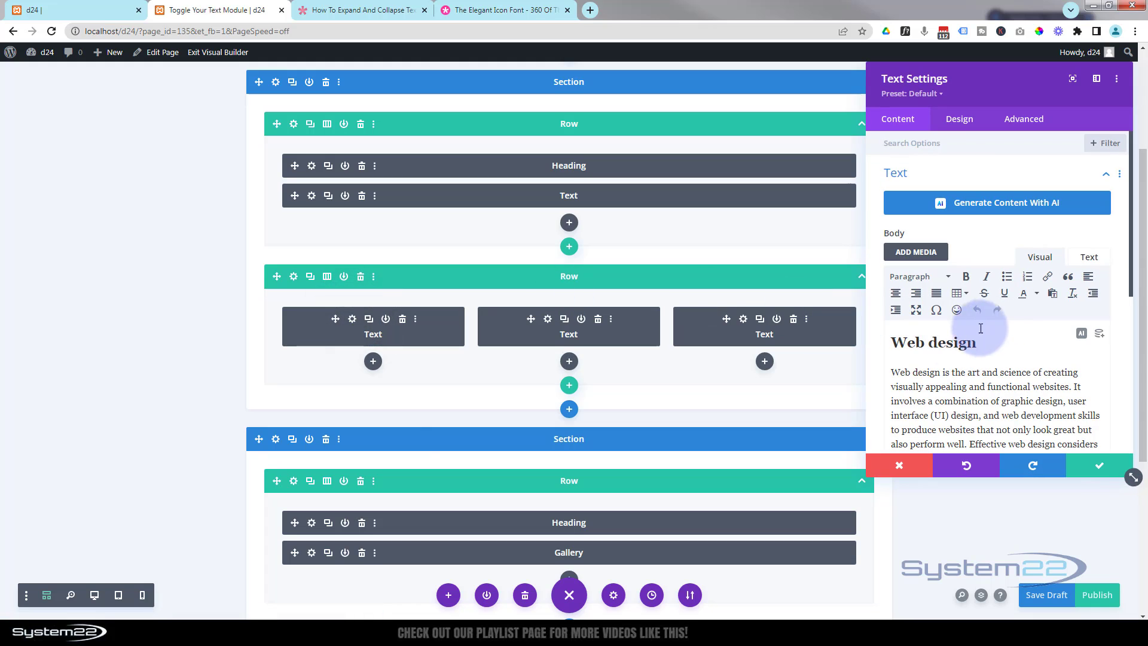
{"action": "scroll", "coordinate": [943, 399], "scroll_direction": "down", "scroll_amount": 4}
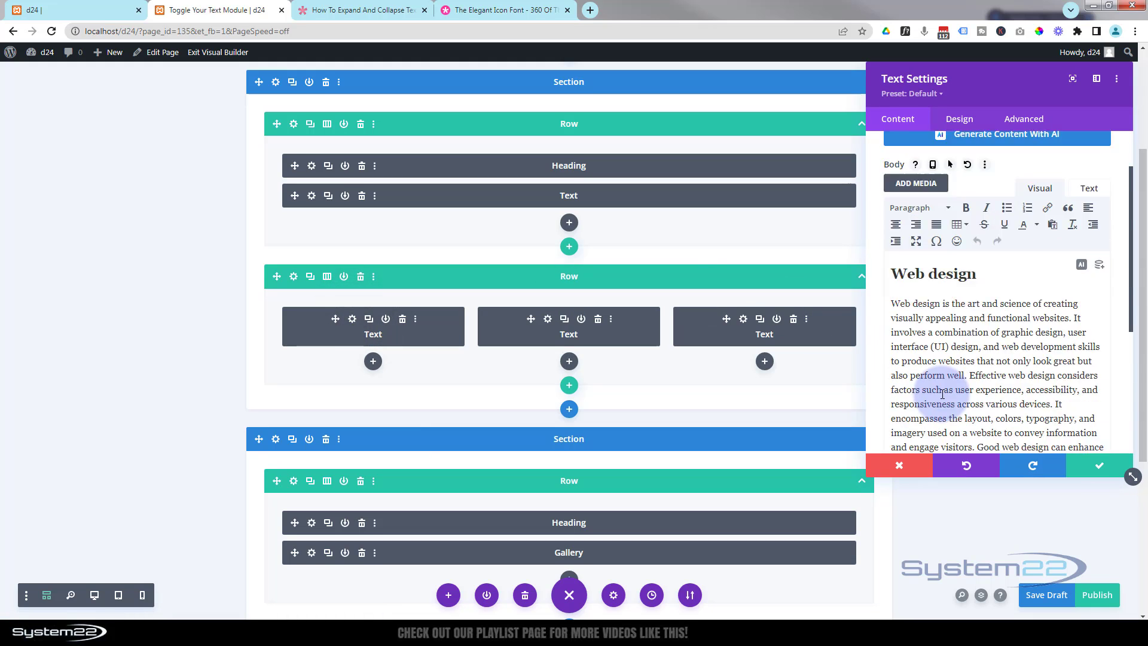
{"action": "scroll", "coordinate": [943, 399], "scroll_direction": "up", "scroll_amount": 1}
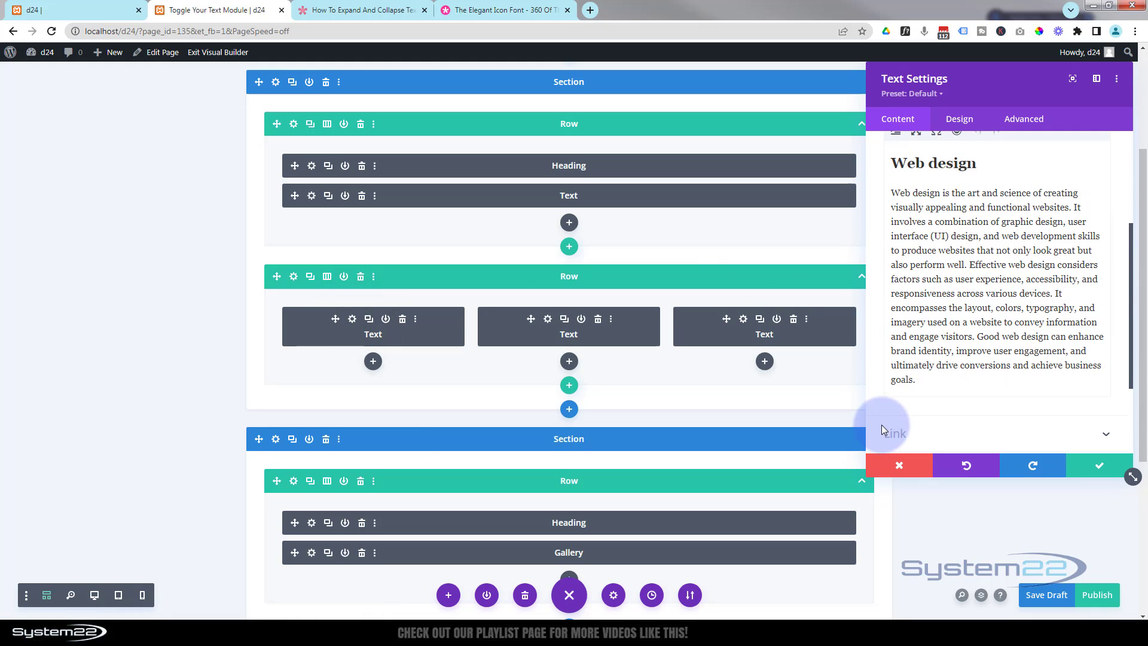
{"action": "left_click", "coordinate": [382, 12]}
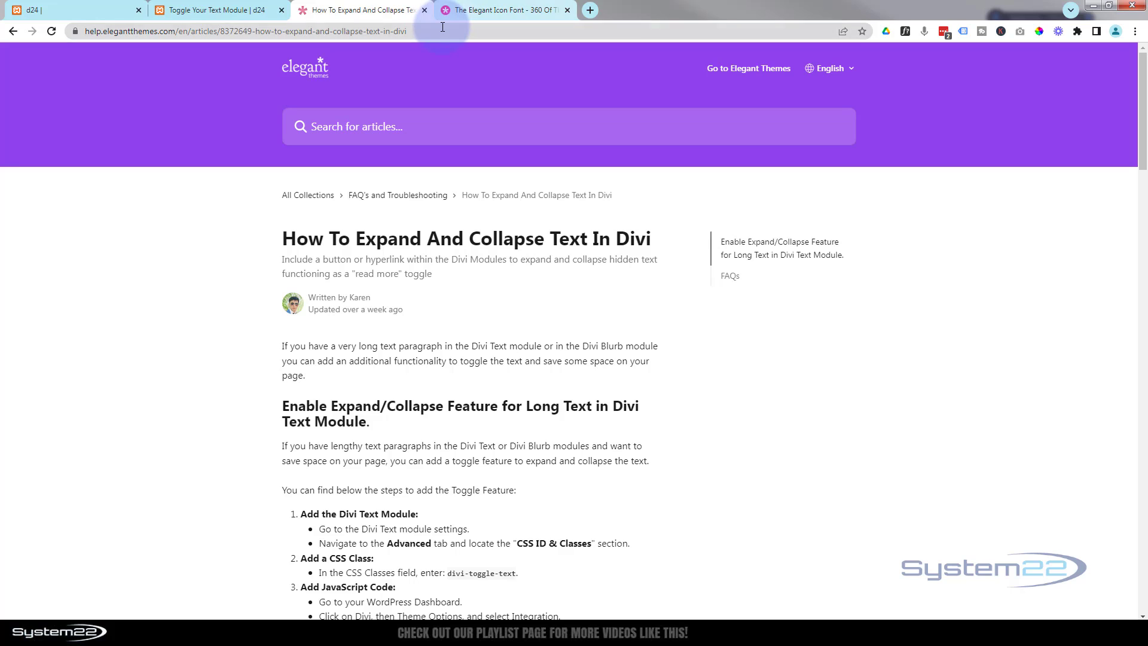
Select the article's whole JavaScript code block from <script> to </script>, then return to the builder.
{"action": "left_click", "coordinate": [442, 30]}
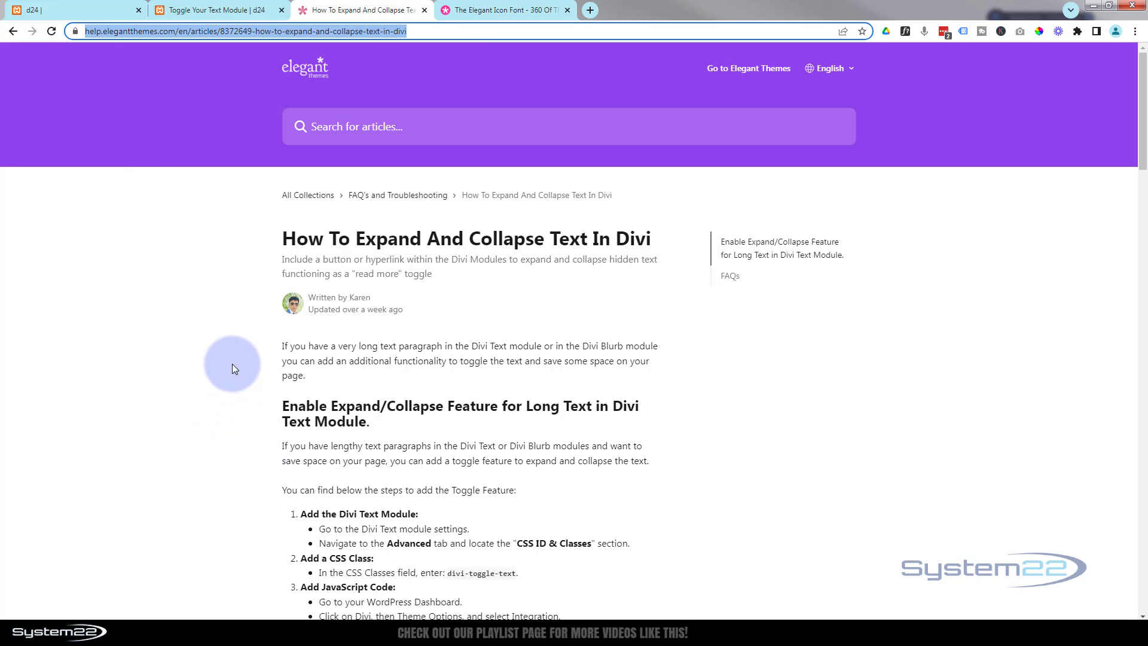
{"action": "left_click", "coordinate": [766, 409]}
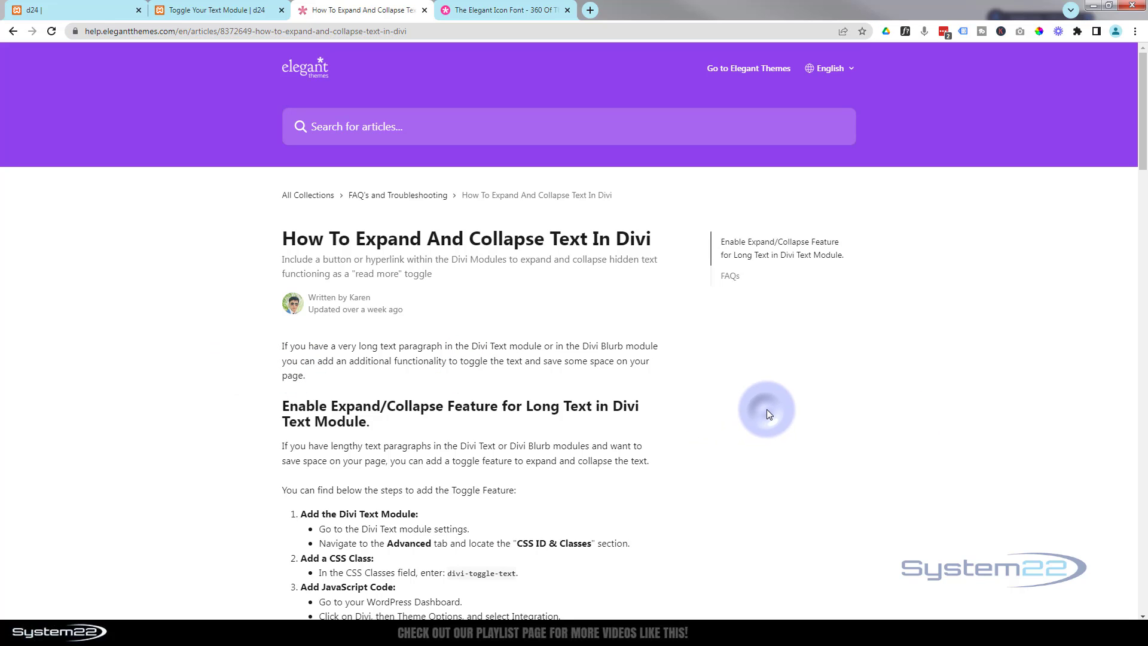
{"action": "scroll", "coordinate": [766, 409], "scroll_direction": "down", "scroll_amount": 8}
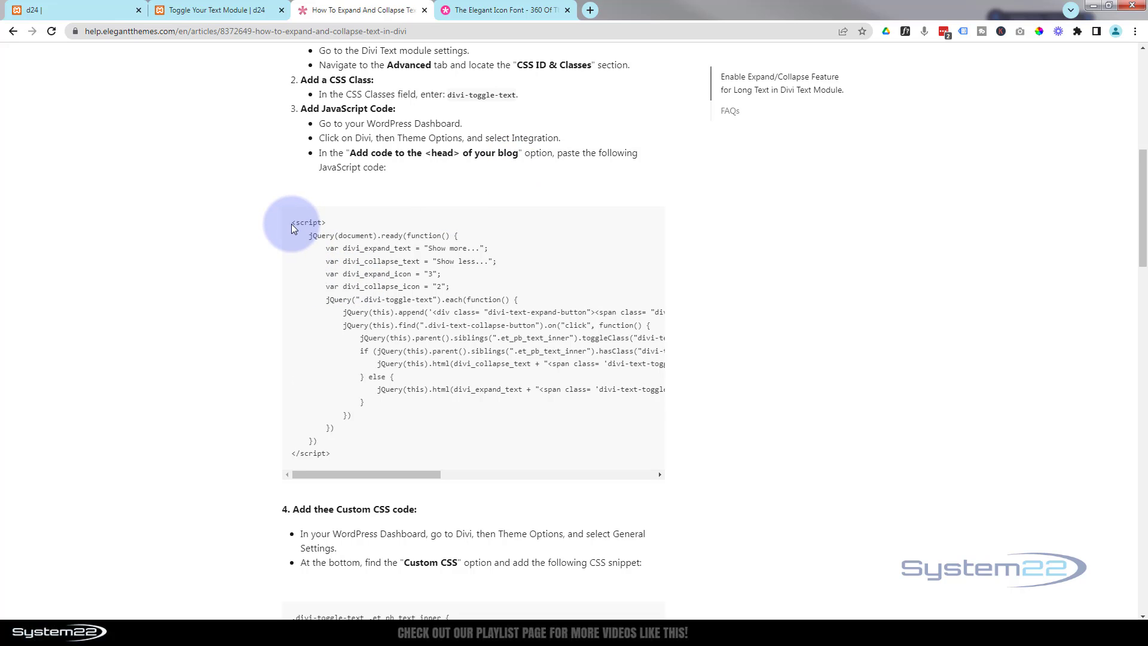
{"action": "left_click_drag", "start_coordinate": [292, 224], "coordinate": [357, 454]}
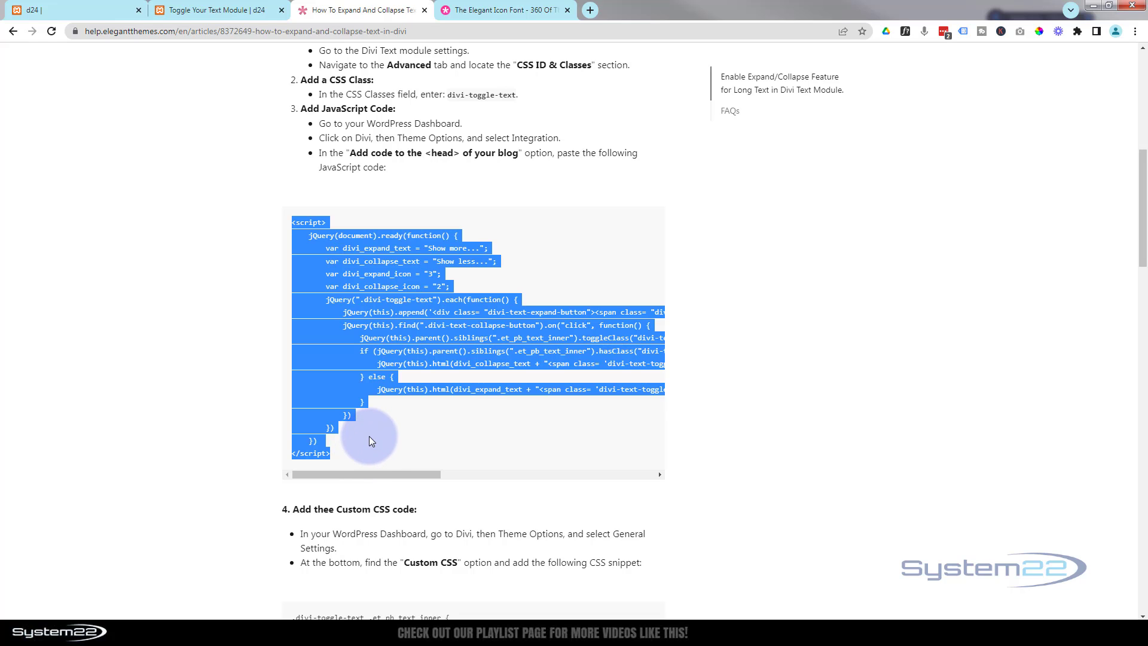
{"action": "left_click", "coordinate": [239, 10]}
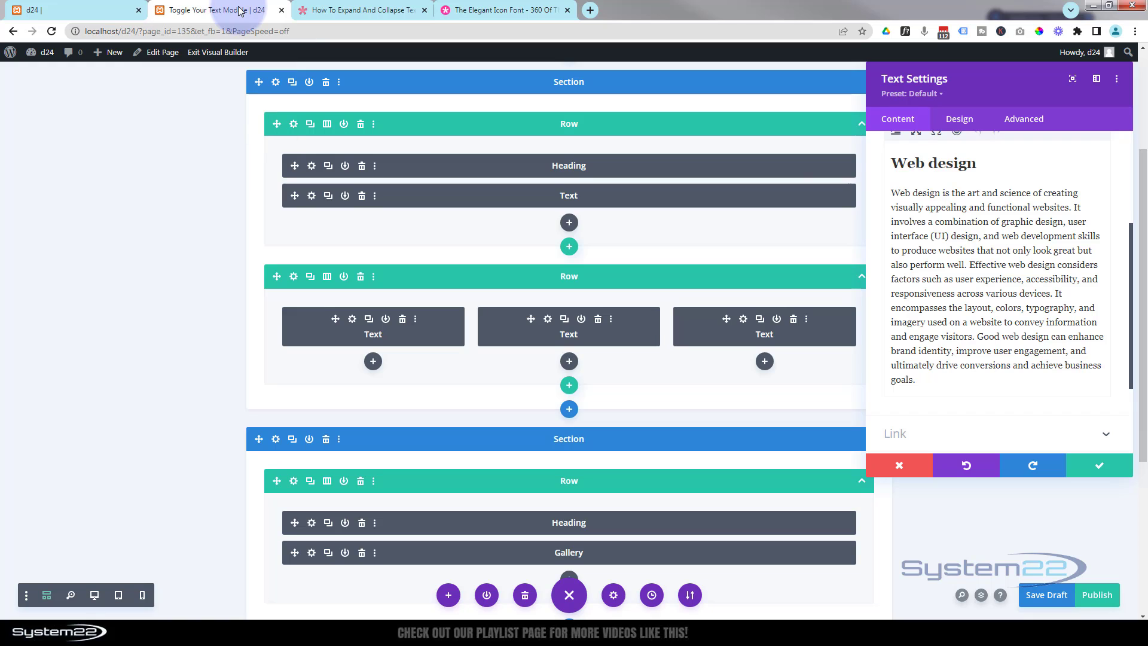
Close the Text Settings without saving and open the WordPress dashboard in a new tab.
{"action": "left_click", "coordinate": [909, 467]}
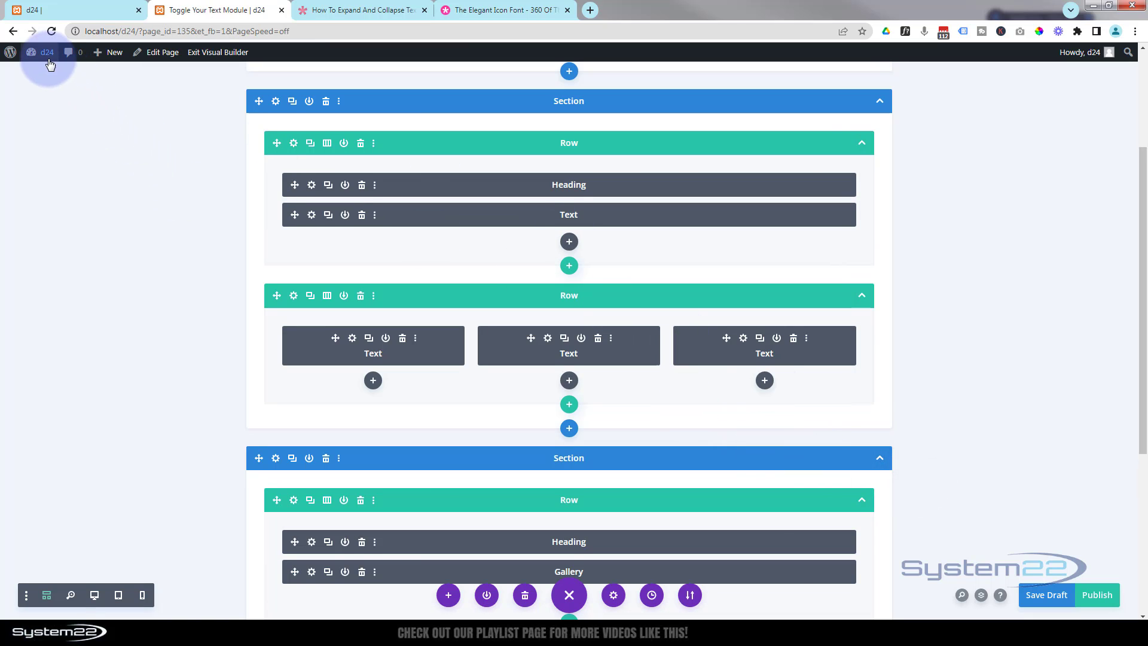
{"action": "mouse_move", "coordinate": [27, 54]}
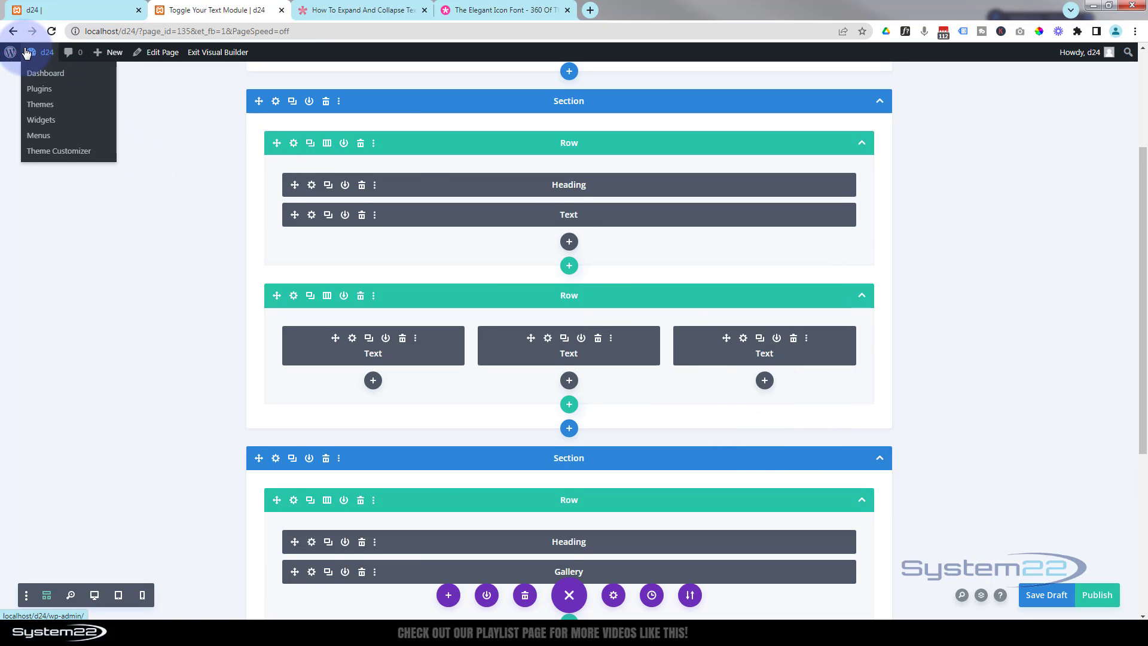
{"action": "middle_click", "coordinate": [37, 78]}
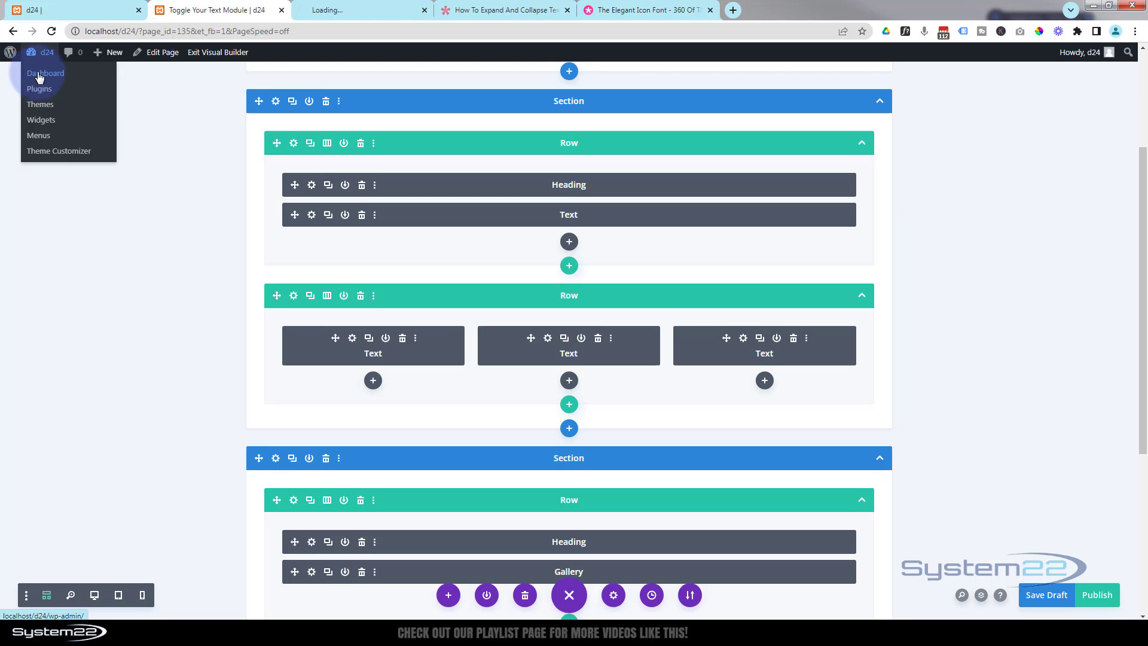
Open Divi Theme Options in the new dashboard tab and show its Integration settings.
{"action": "left_click", "coordinate": [391, 15]}
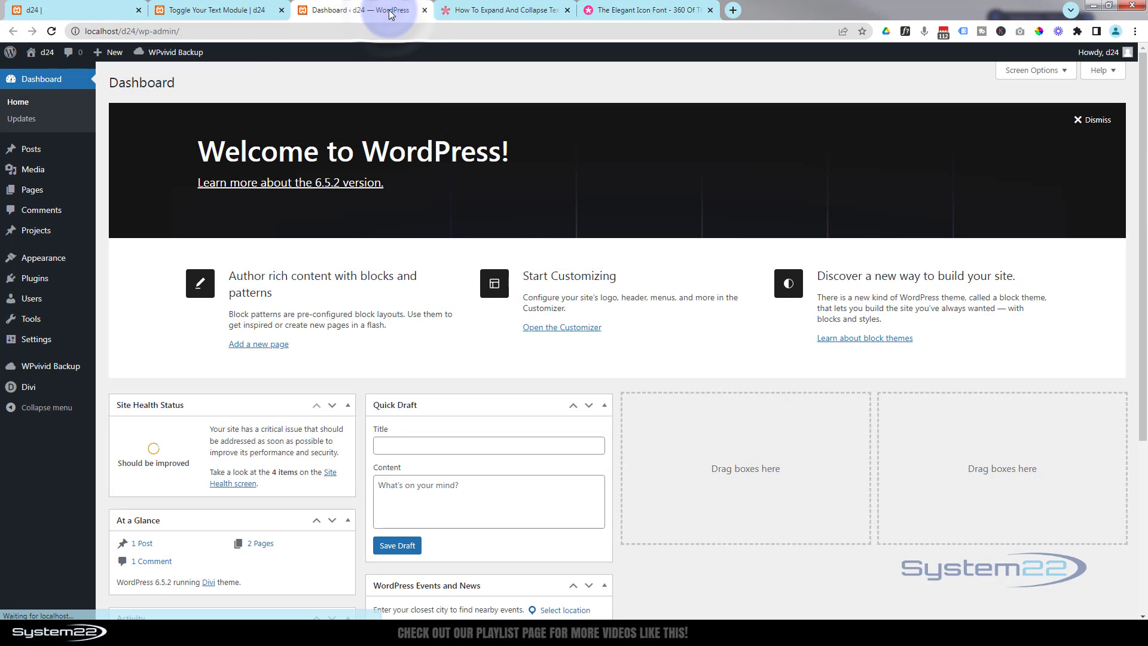
{"action": "left_click", "coordinate": [30, 390]}
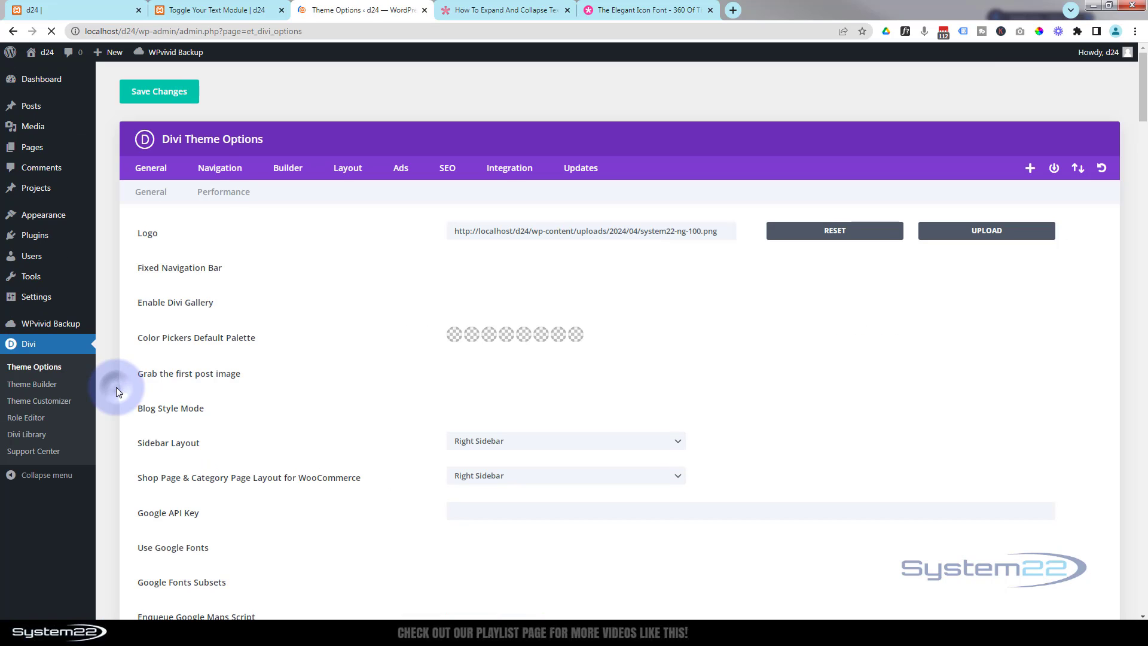
{"action": "left_click", "coordinate": [515, 172]}
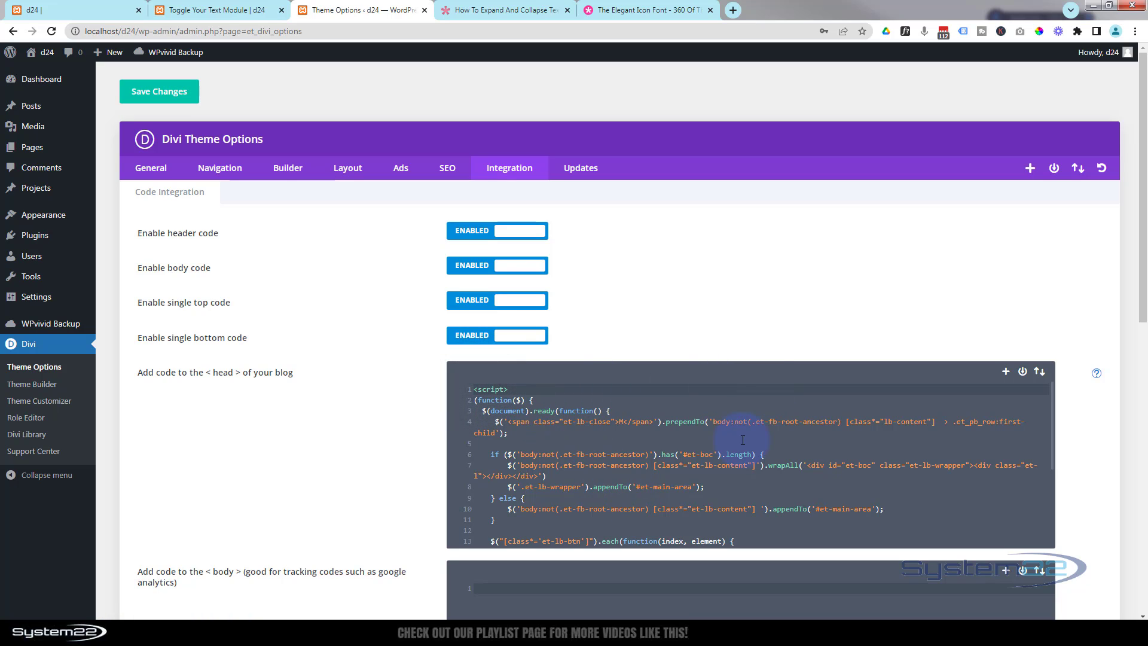
Paste the copied toggle script on new lines below the existing head code.
{"action": "scroll", "coordinate": [743, 440], "scroll_direction": "down", "scroll_amount": 3}
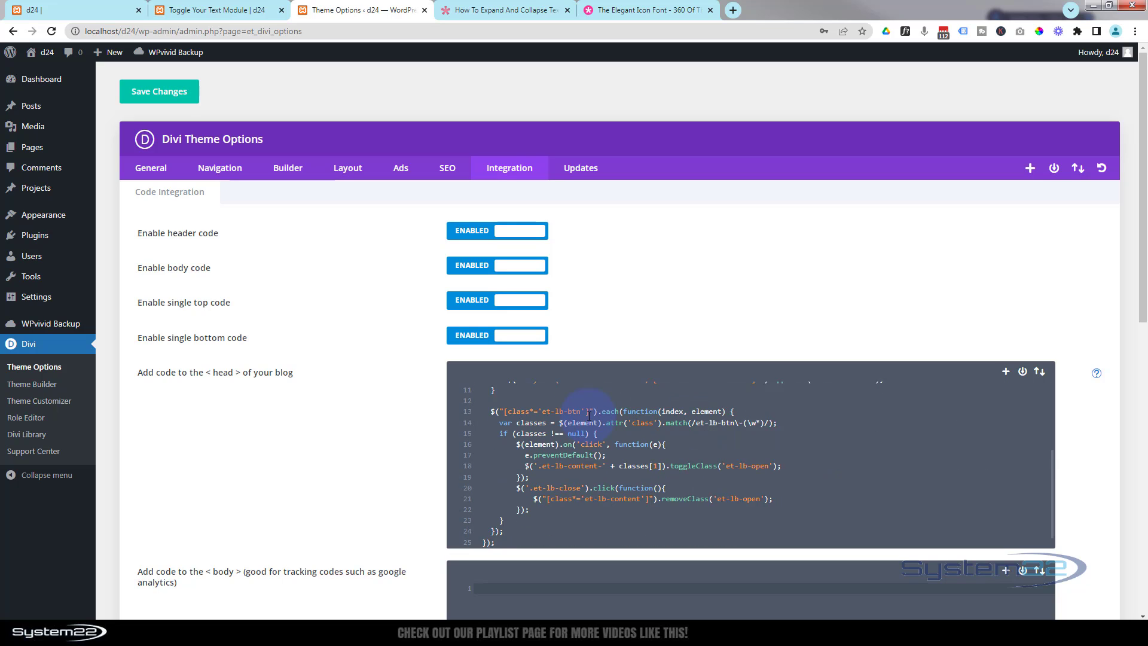
{"action": "scroll", "coordinate": [538, 466], "scroll_direction": "down", "scroll_amount": 1}
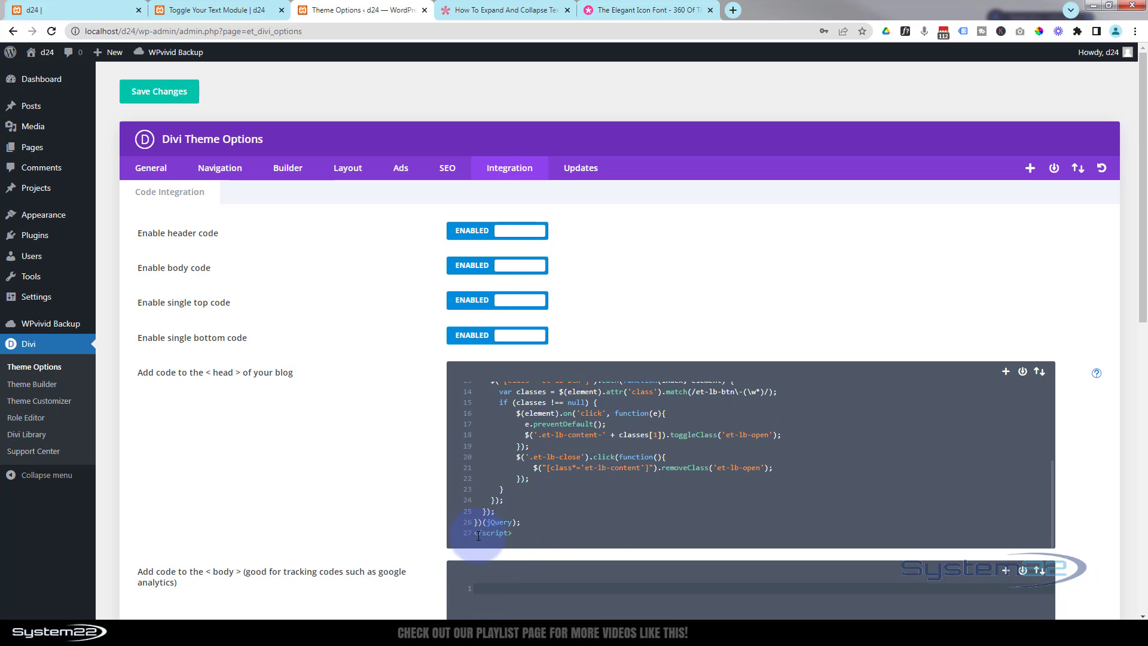
{"action": "left_click", "coordinate": [513, 532]}
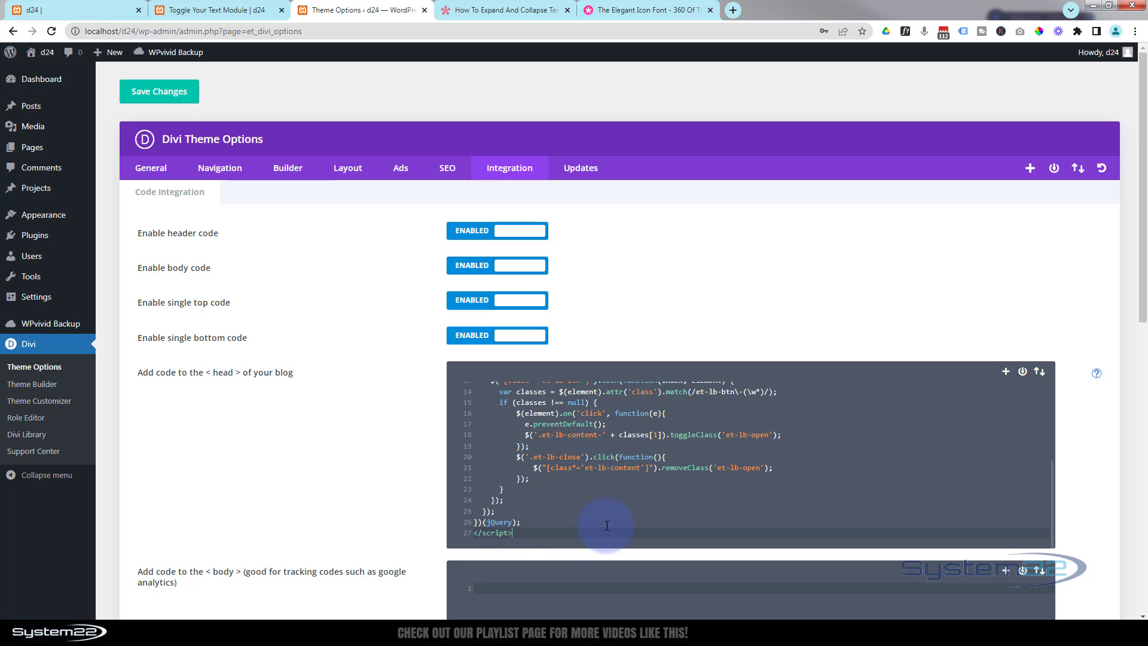
{"action": "key", "text": "Return"}
{"action": "key", "text": "Return"}
{"action": "key", "text": "ctrl+v"}
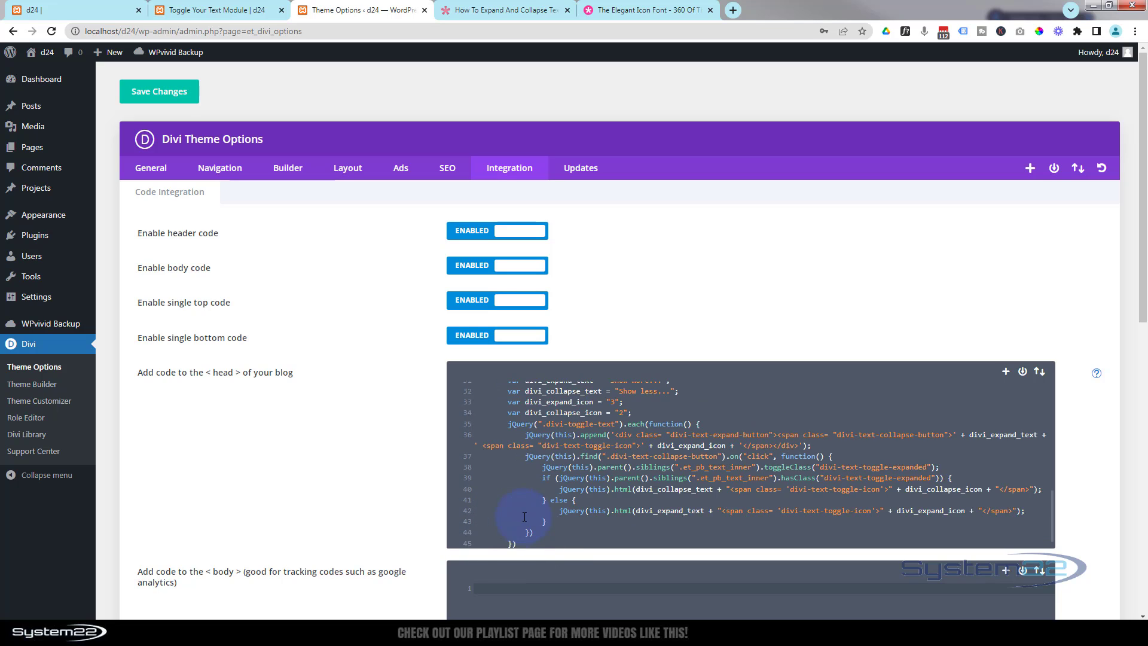
{"action": "scroll", "coordinate": [544, 518], "scroll_direction": "up", "scroll_amount": 4}
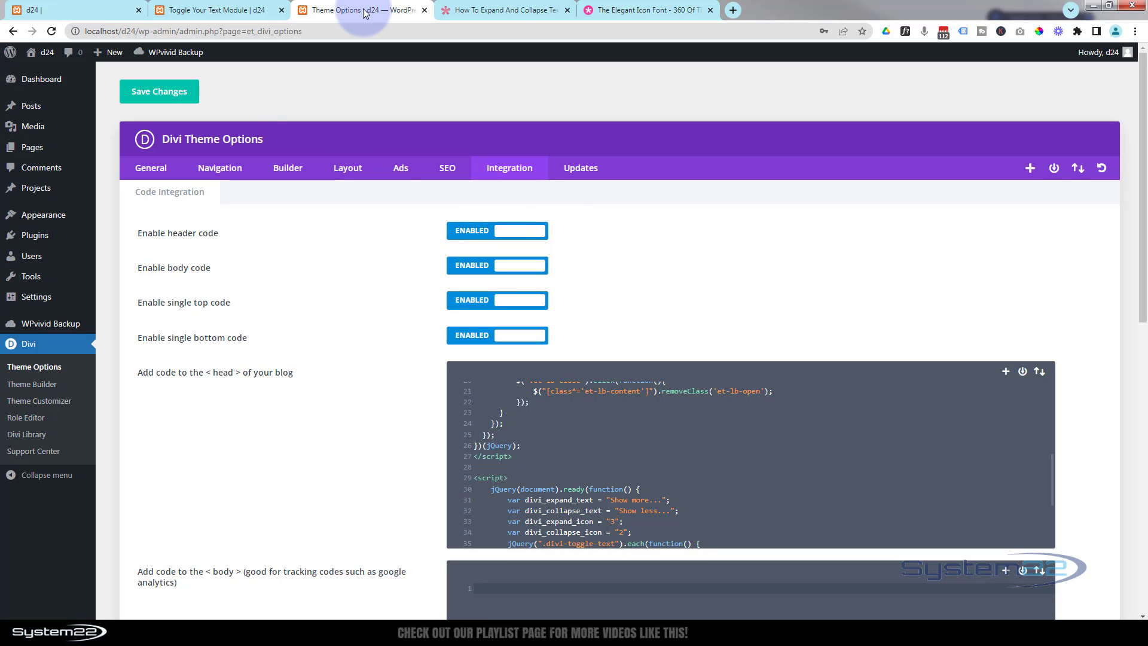
{"action": "left_click", "coordinate": [502, 11]}
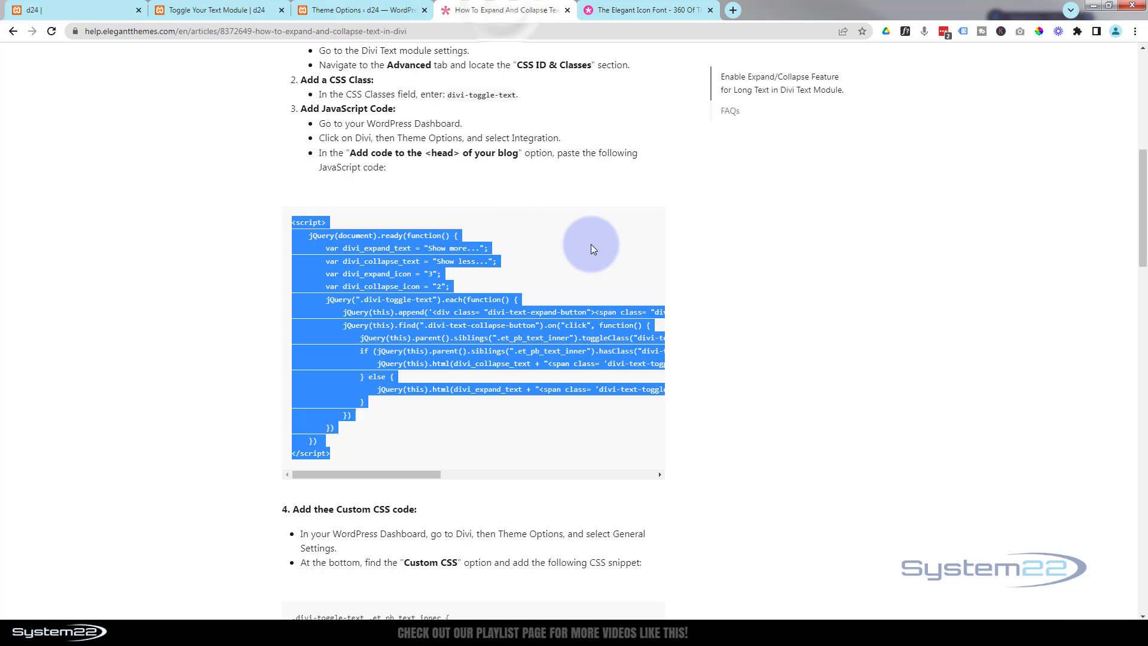
Select the article's divi-toggle-text Custom CSS snippet, then return to Theme Options.
{"action": "scroll", "coordinate": [736, 287], "scroll_direction": "down", "scroll_amount": 4}
{"action": "scroll", "coordinate": [736, 286], "scroll_direction": "down", "scroll_amount": 3}
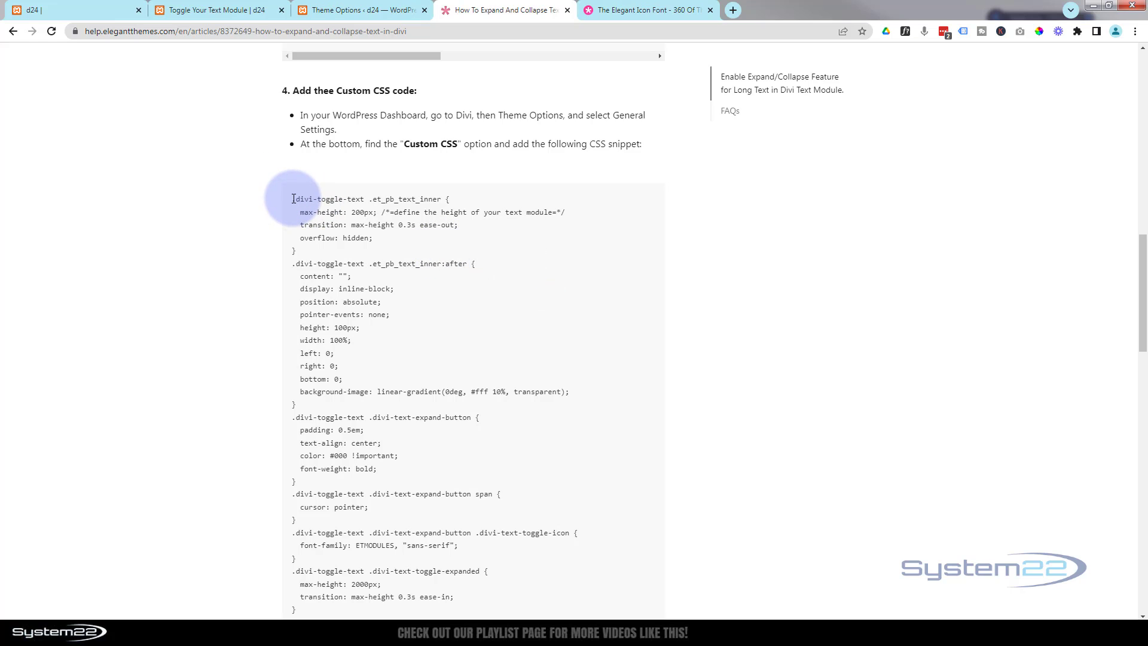
{"action": "left_click_drag", "start_coordinate": [292, 199], "coordinate": [297, 105]}
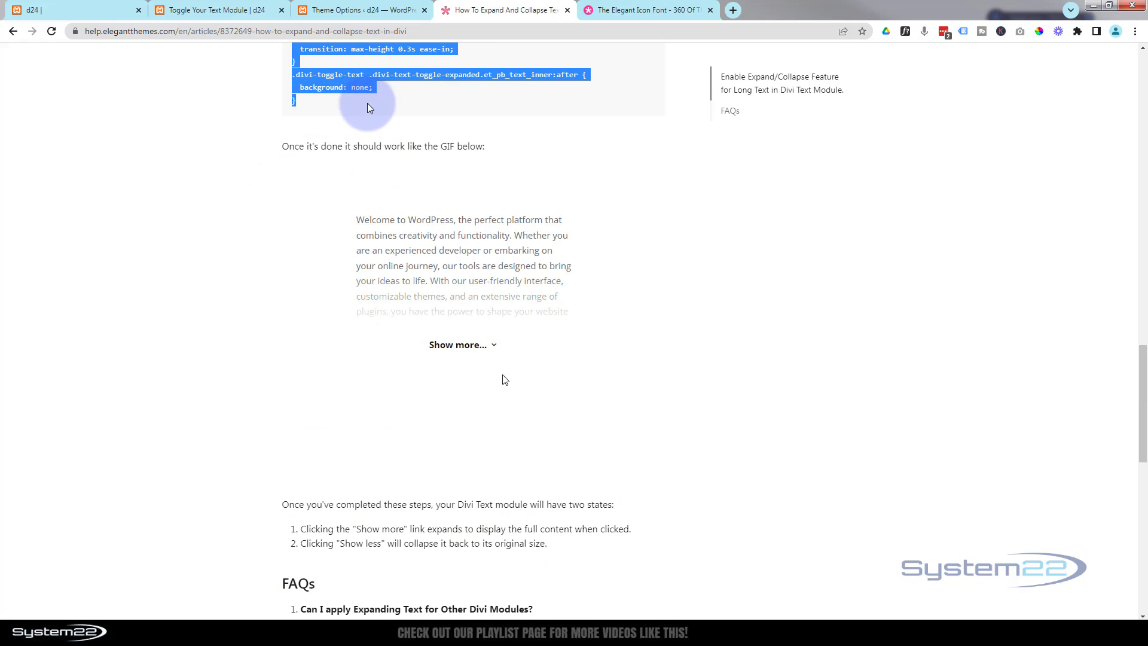
{"action": "scroll", "coordinate": [149, 239], "scroll_direction": "up", "scroll_amount": 7}
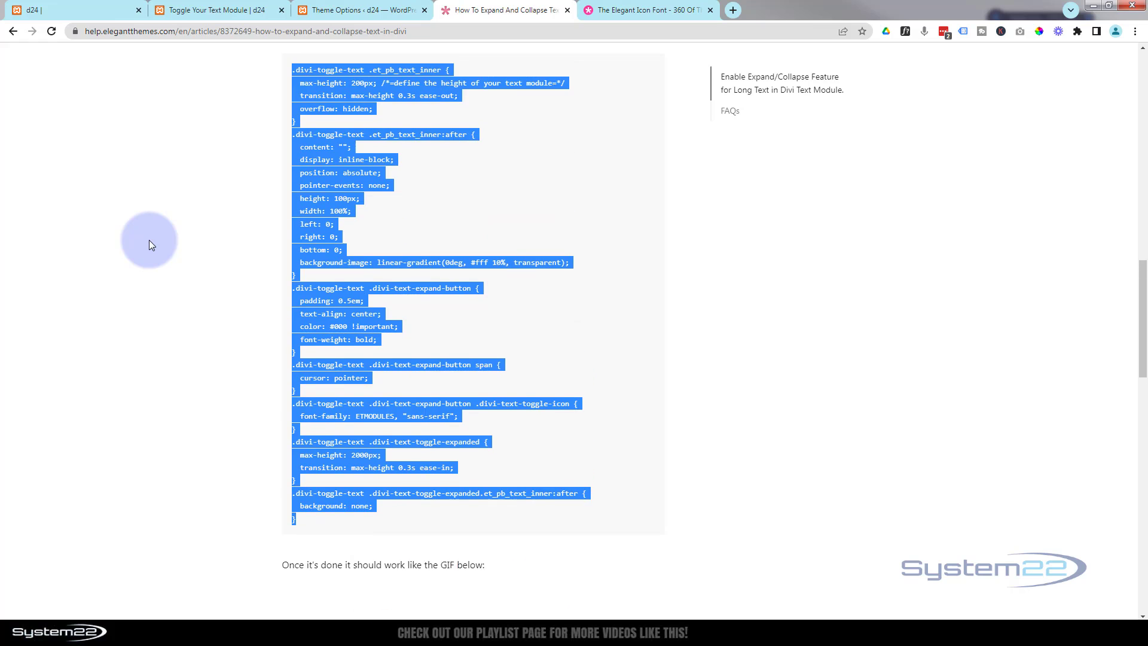
{"action": "scroll", "coordinate": [149, 239], "scroll_direction": "up", "scroll_amount": 2}
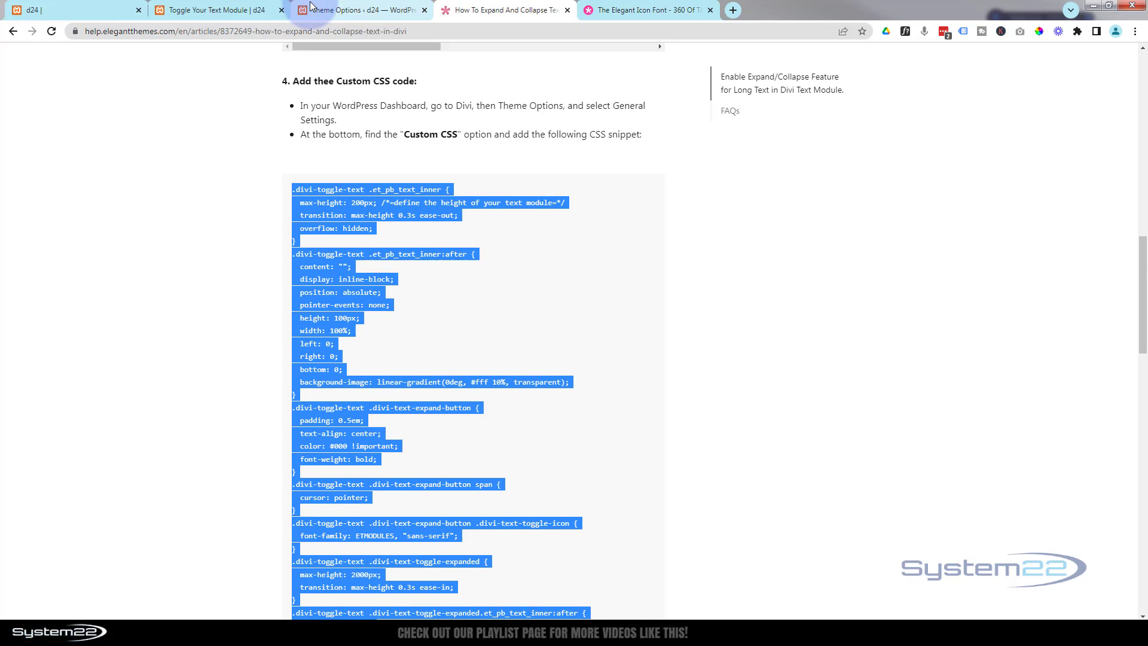
{"action": "left_click", "coordinate": [337, 11]}
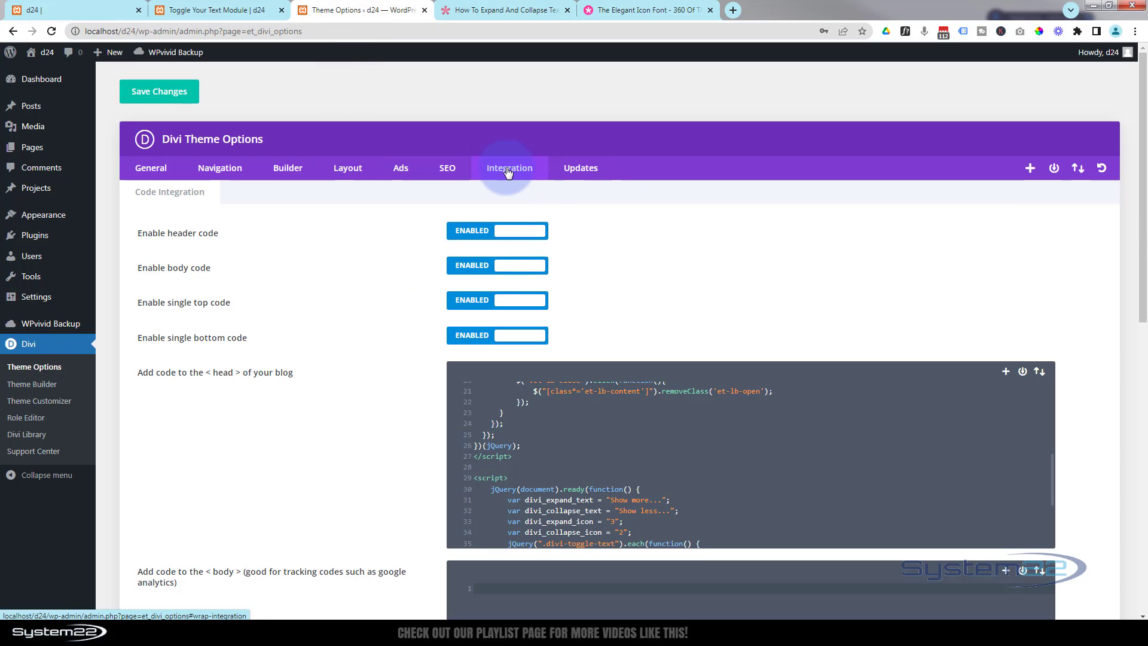
Paste the divi-toggle-text CSS onto new lines at the top of General's Custom CSS.
{"action": "left_click", "coordinate": [155, 173]}
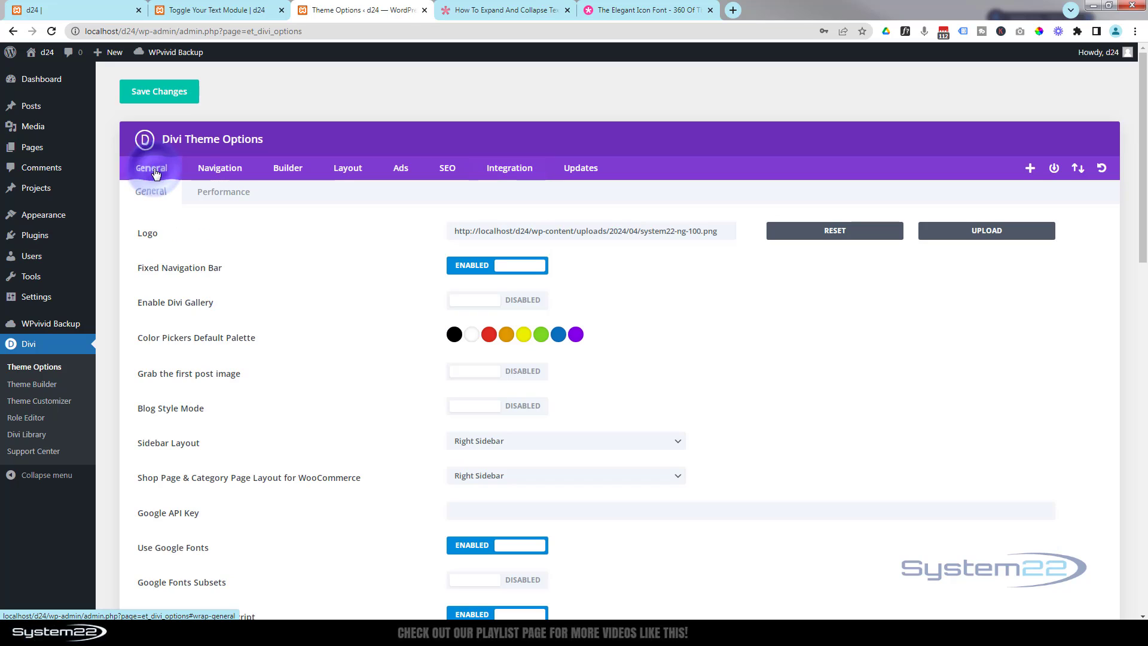
{"action": "scroll", "coordinate": [306, 294], "scroll_direction": "down", "scroll_amount": 3}
{"action": "scroll", "coordinate": [306, 294], "scroll_direction": "down", "scroll_amount": 10}
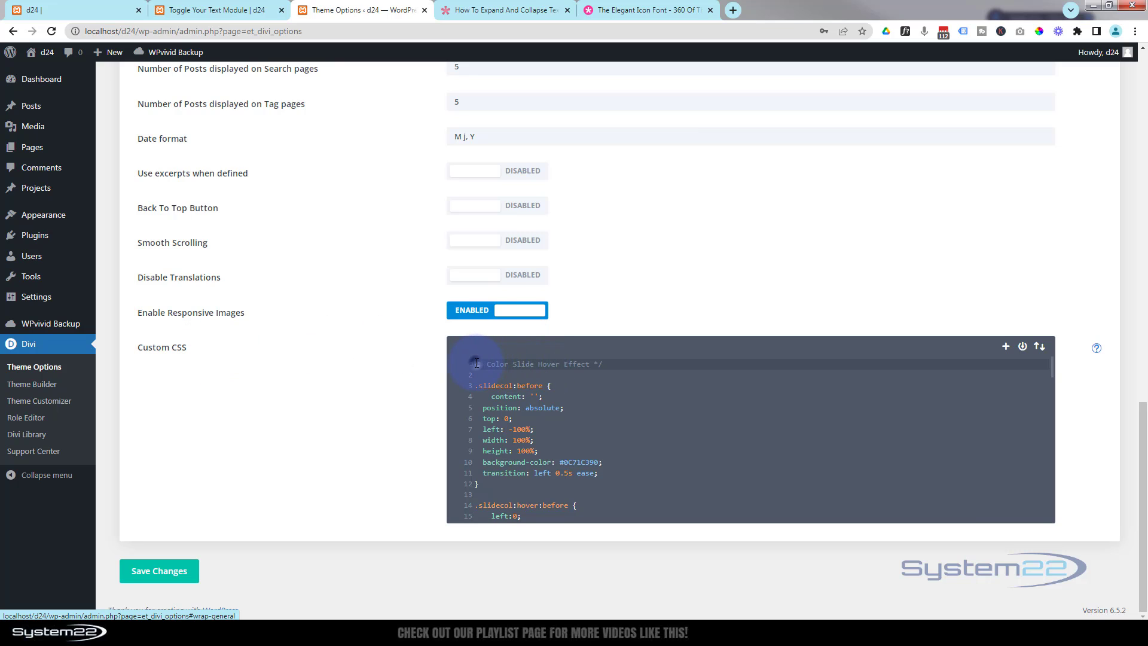
{"action": "key", "text": "Return"}
{"action": "key", "text": "Return"}
{"action": "key", "text": "Return"}
{"action": "key", "text": "Return"}
{"action": "key", "text": "Return"}
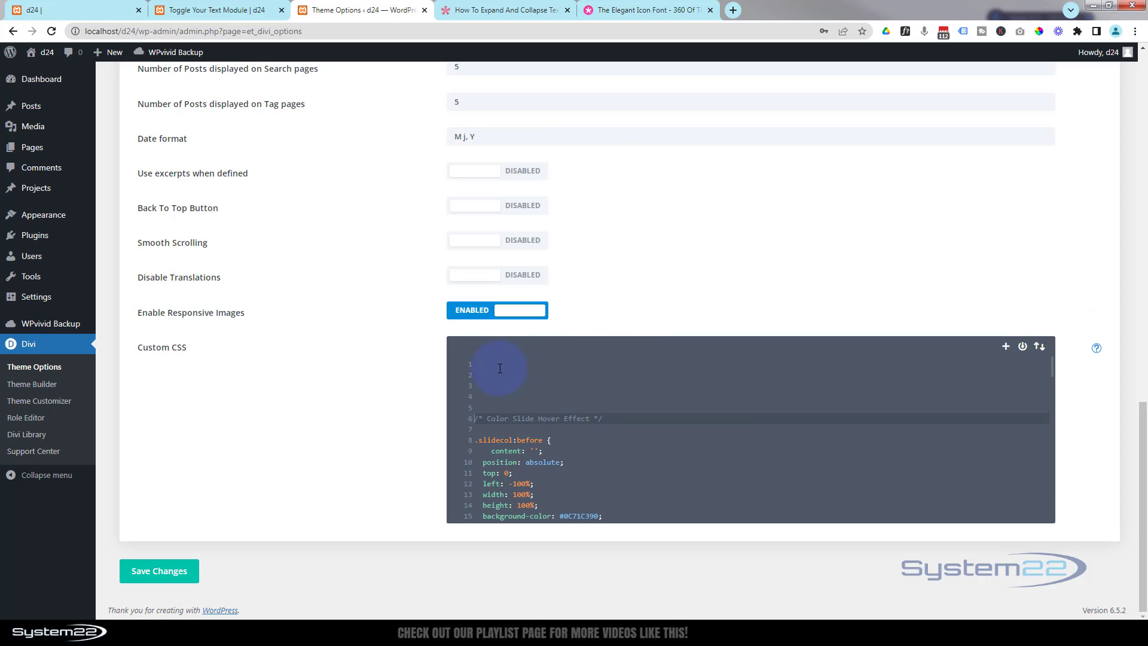
{"action": "left_click", "coordinate": [476, 365]}
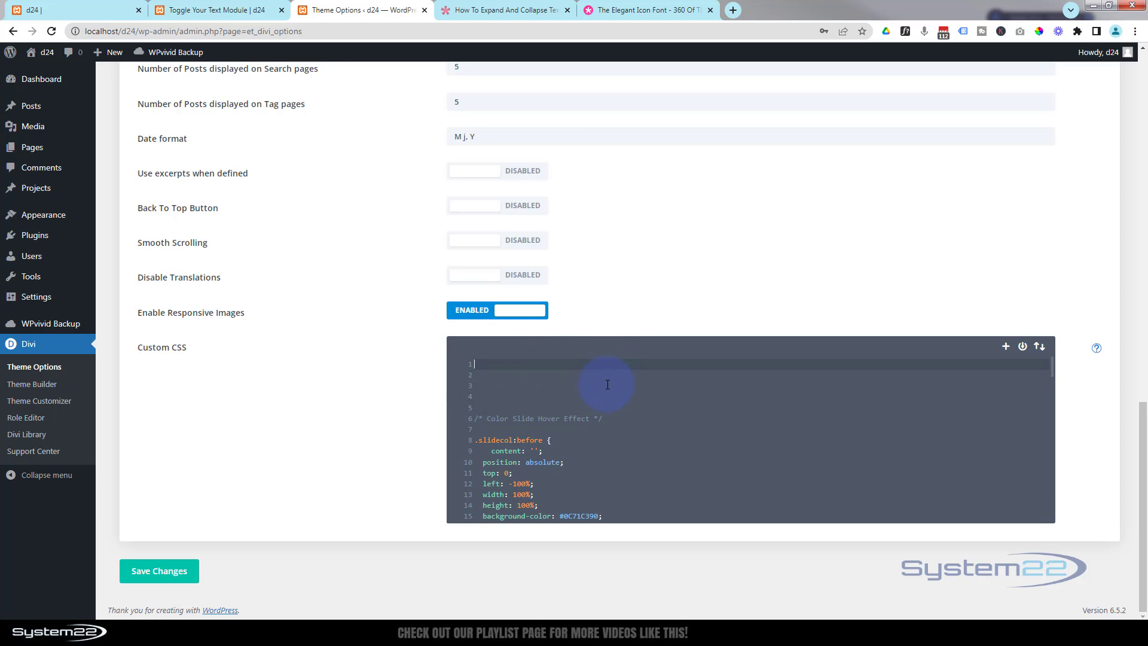
{"action": "key", "text": "ctrl+v"}
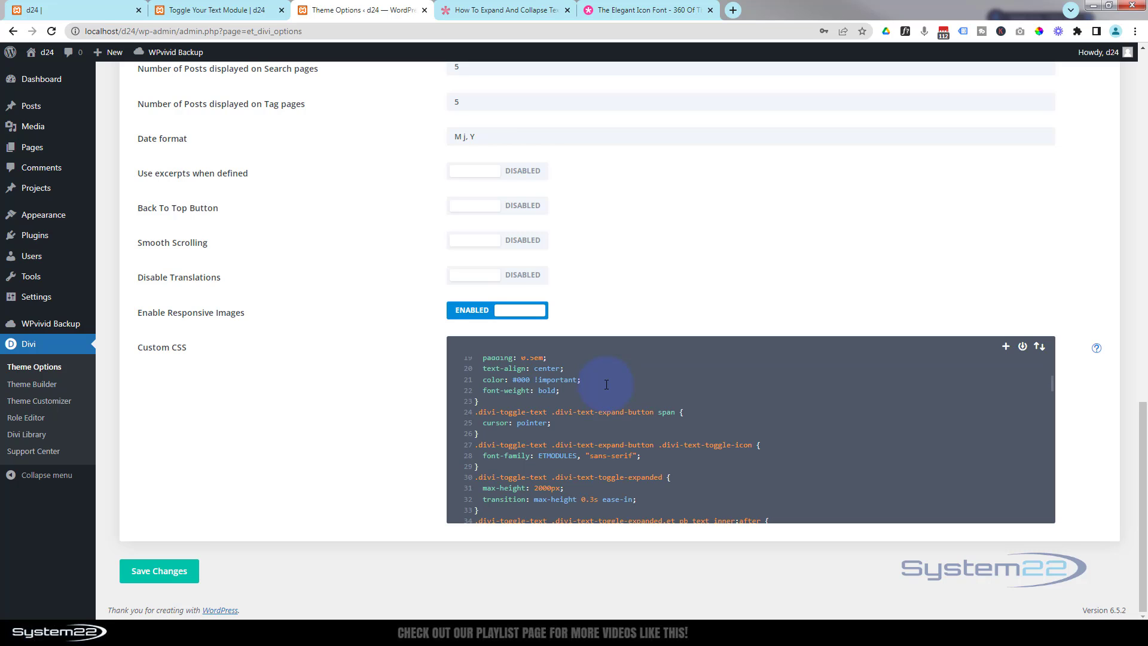
{"action": "scroll", "coordinate": [572, 389], "scroll_direction": "up", "scroll_amount": 4}
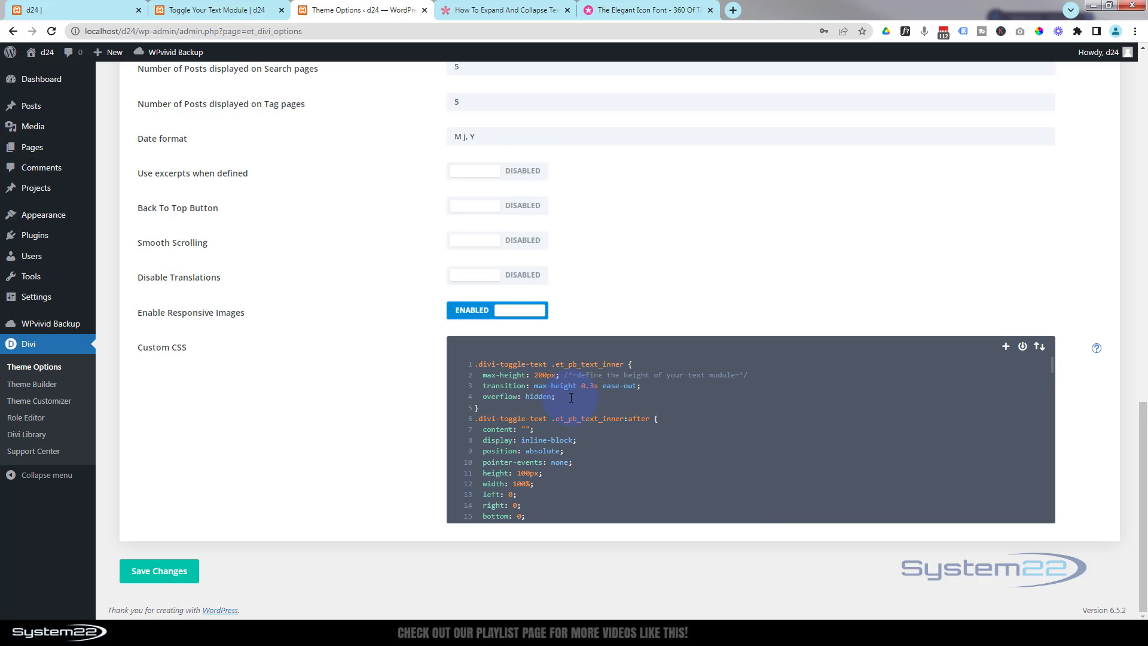
Add a 'SHown More Toggle' comment above the pasted CSS and save the theme options.
{"action": "left_click", "coordinate": [476, 363]}
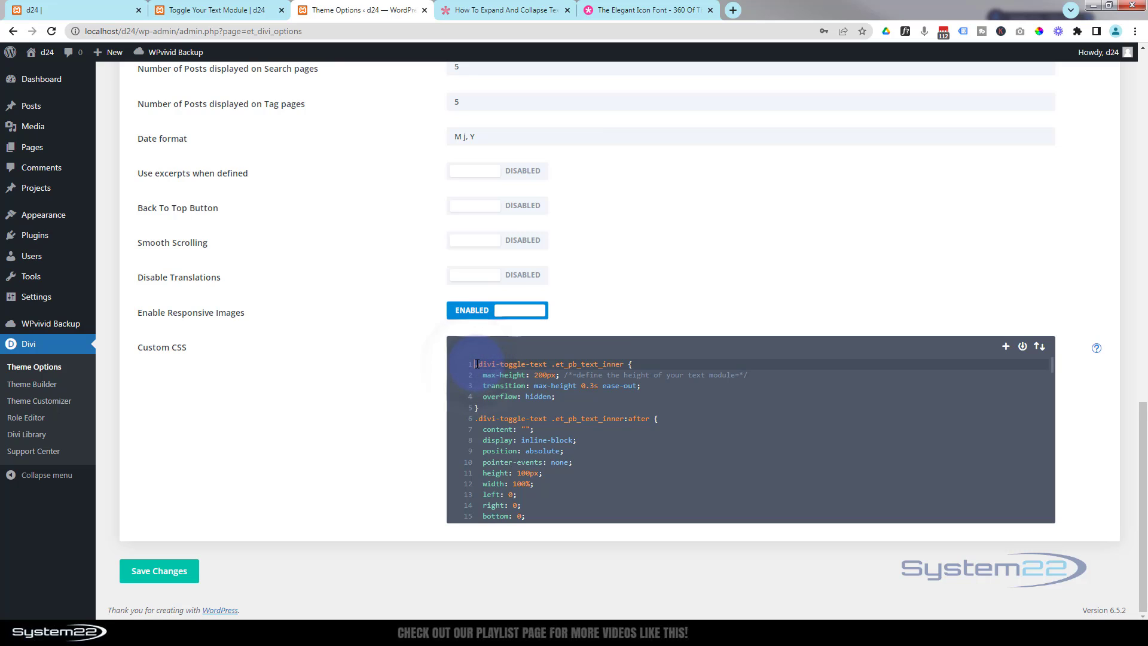
{"action": "key", "text": "Return"}
{"action": "key", "text": "Return"}
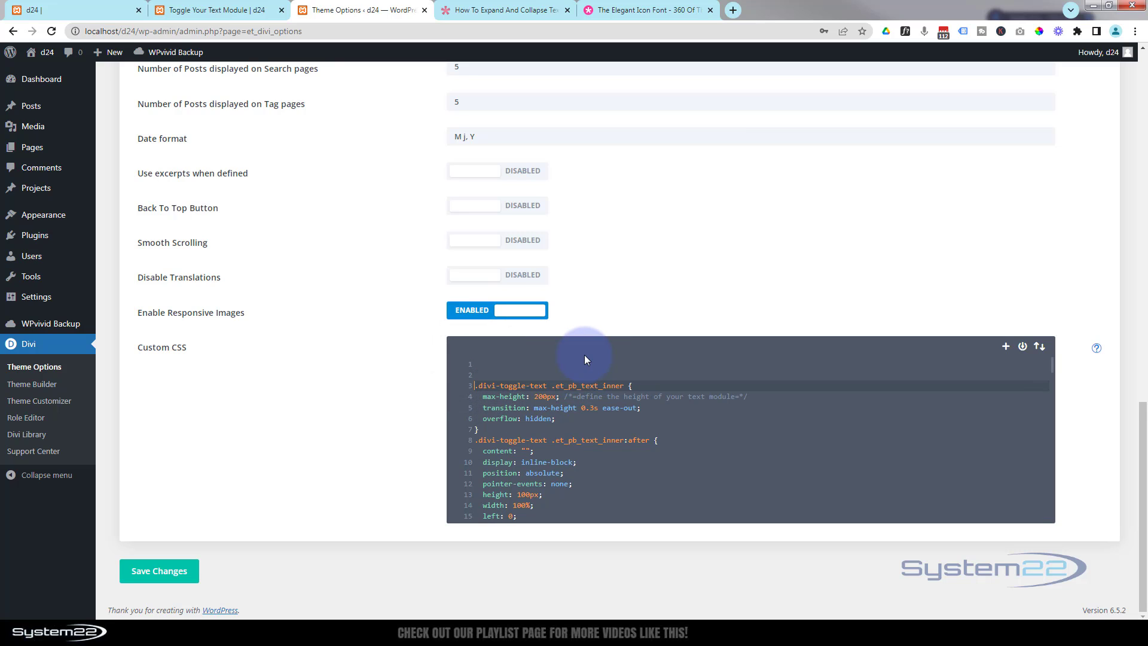
{"action": "left_click", "coordinate": [570, 360]}
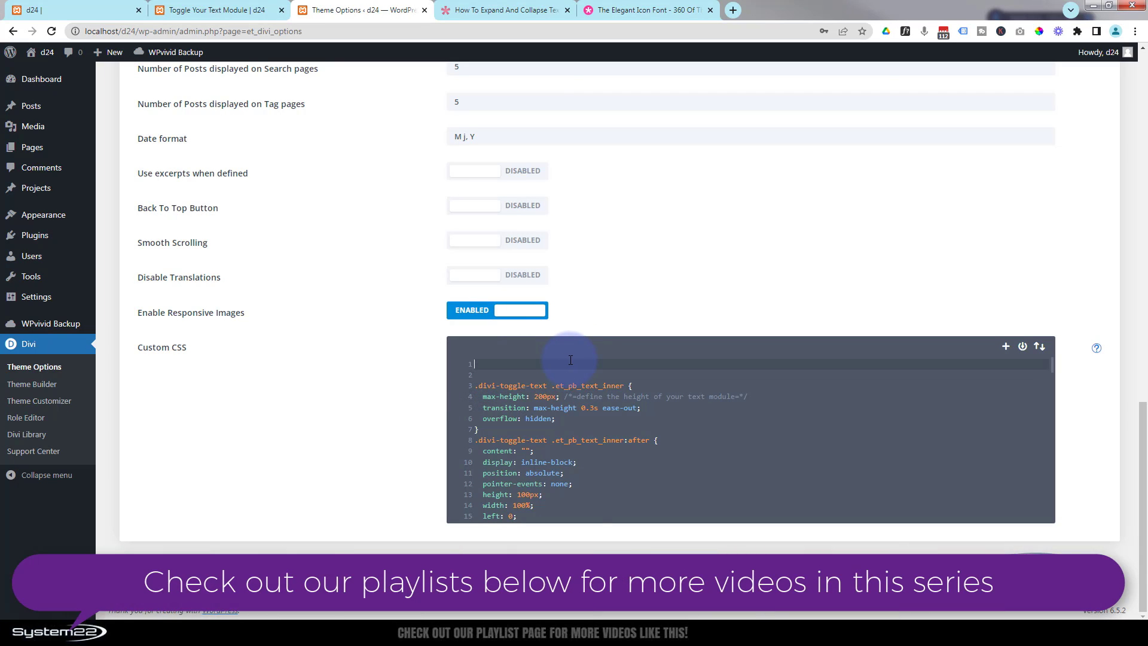
{"action": "type", "text": "/**"}
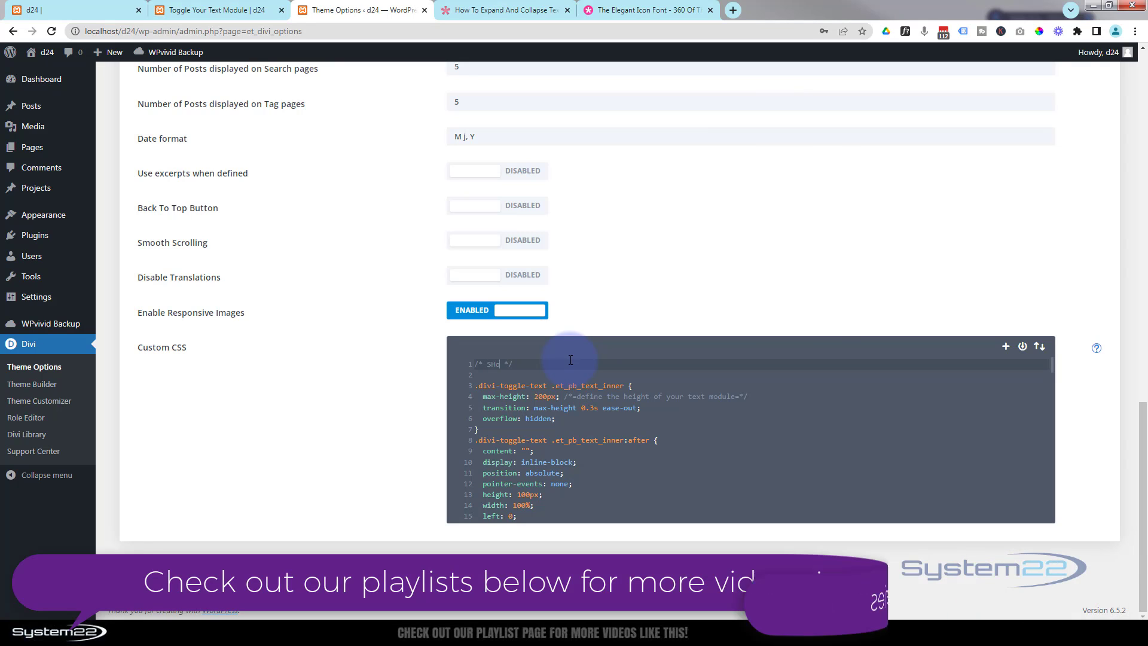
{"action": "type", "text": "own More Toggle"}
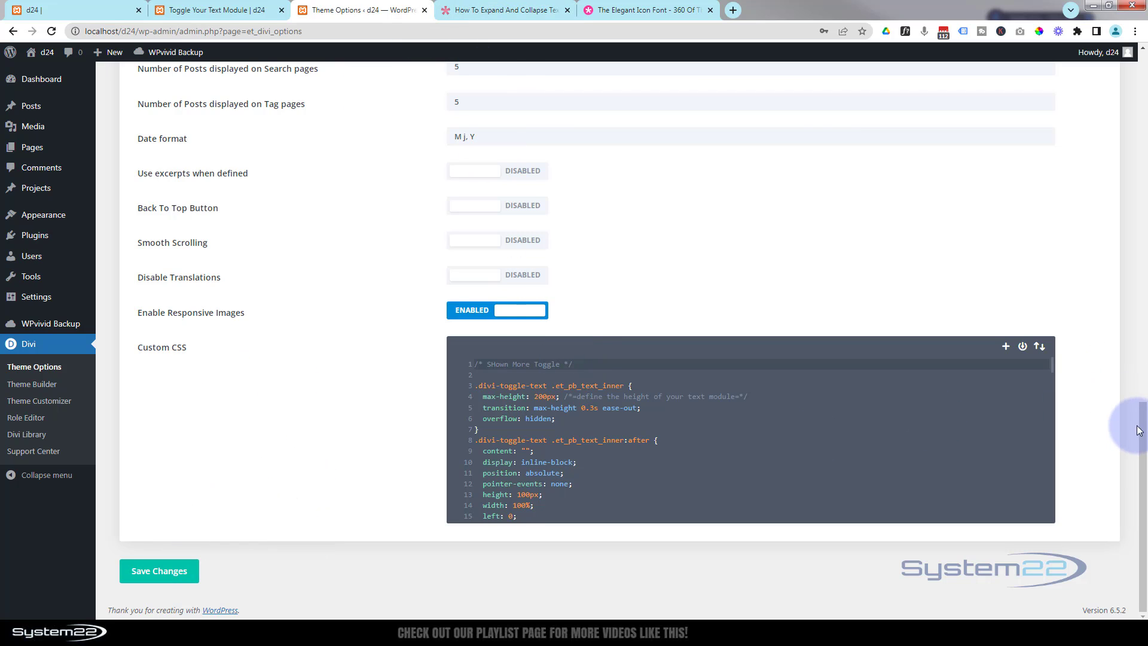
{"action": "scroll", "coordinate": [1138, 245], "scroll_direction": "up", "scroll_amount": 4}
{"action": "scroll", "coordinate": [1138, 245], "scroll_direction": "up", "scroll_amount": 10}
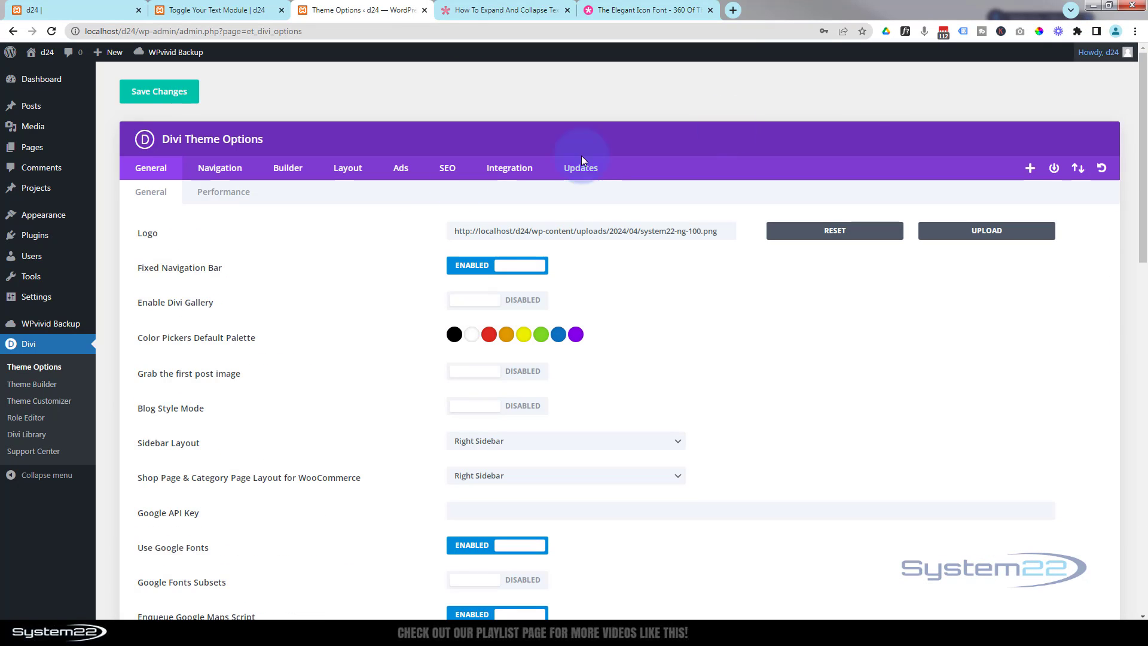
{"action": "left_click", "coordinate": [150, 94]}
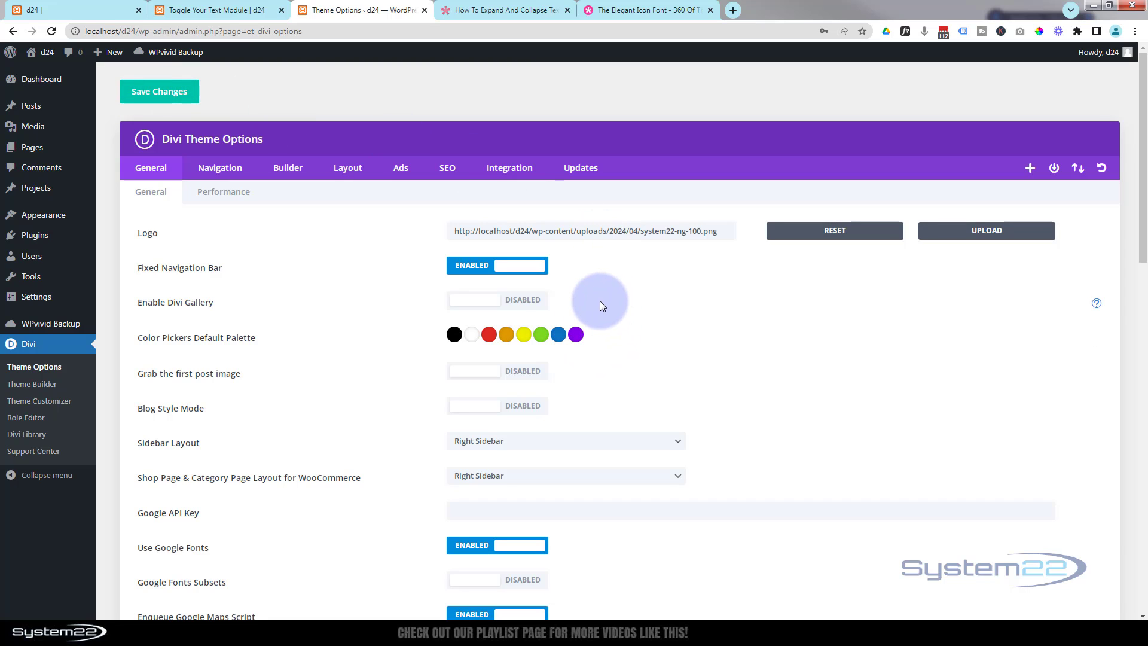
{"action": "left_click", "coordinate": [514, 12]}
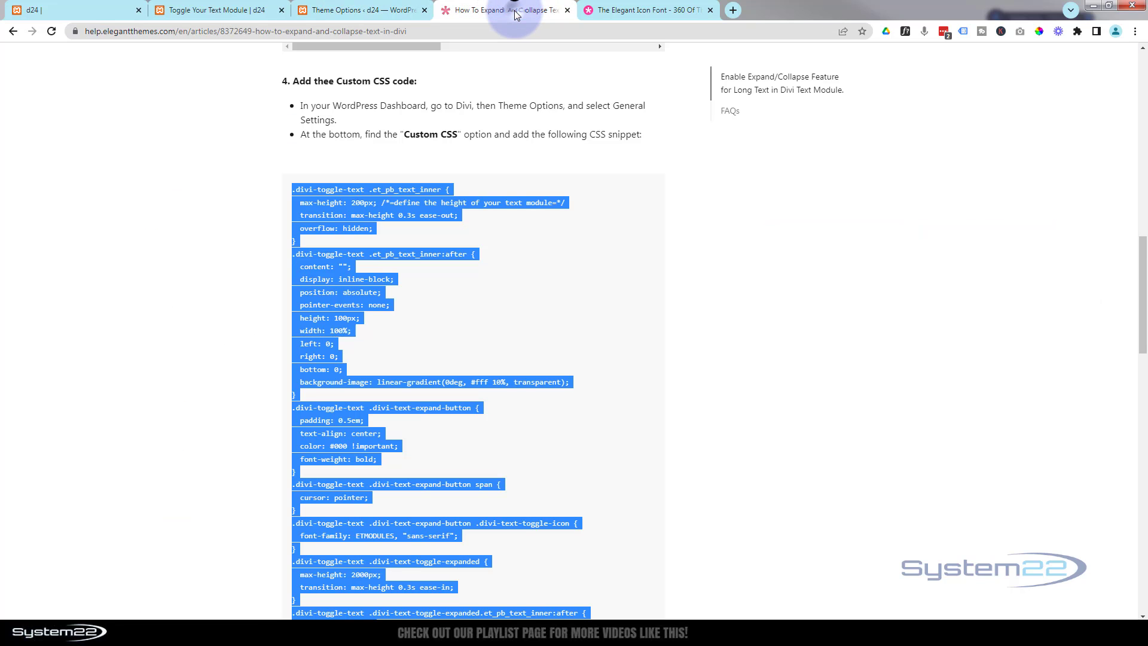
Highlight the divi-toggle-text class name in the article, then return to the builder page.
{"action": "left_click", "coordinate": [726, 221]}
{"action": "scroll", "coordinate": [727, 220], "scroll_direction": "up", "scroll_amount": 1}
{"action": "left_click_drag", "start_coordinate": [1121, 277], "coordinate": [1085, 158]}
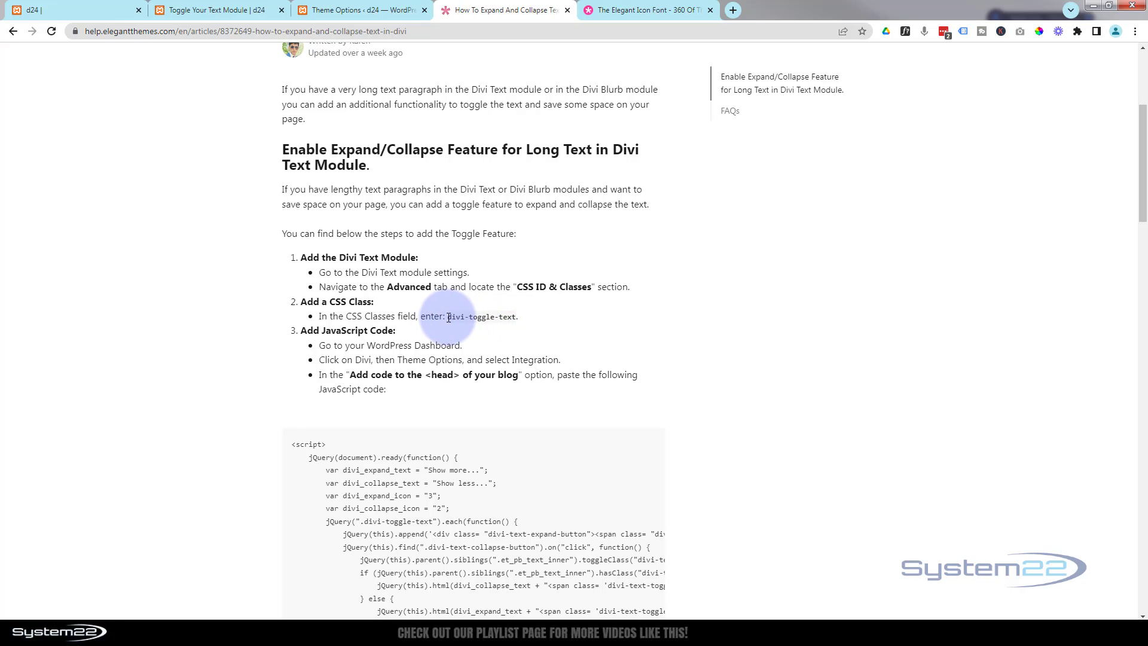
{"action": "left_click_drag", "start_coordinate": [443, 317], "coordinate": [513, 316]}
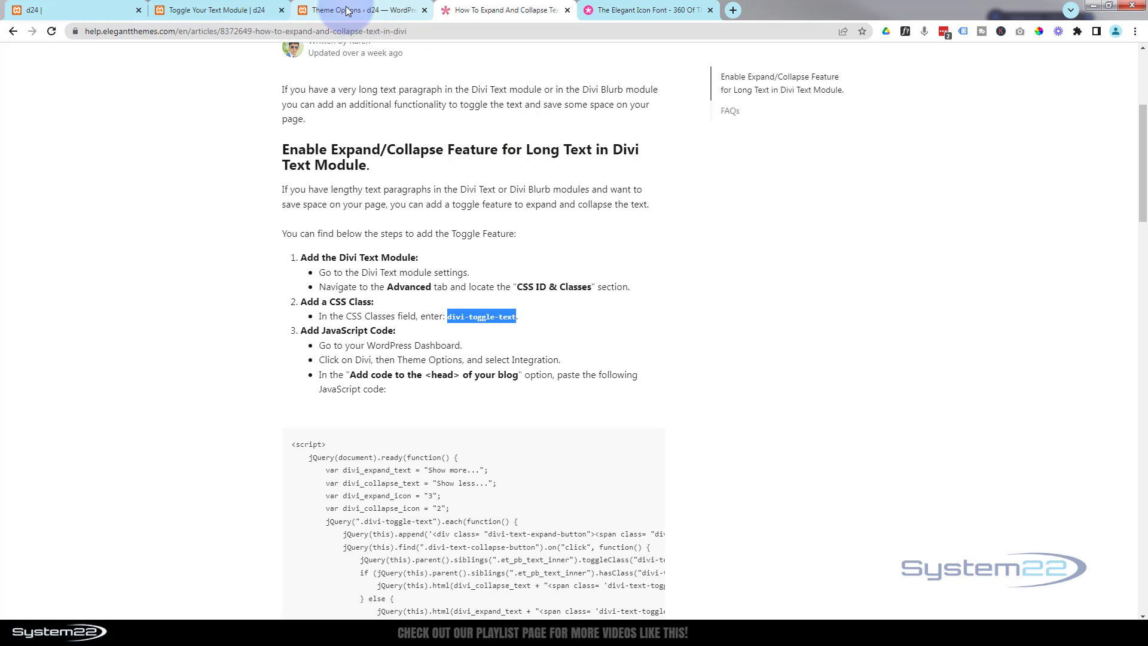
{"action": "left_click", "coordinate": [364, 10]}
{"action": "scroll", "coordinate": [190, 146], "scroll_direction": "down", "scroll_amount": 3}
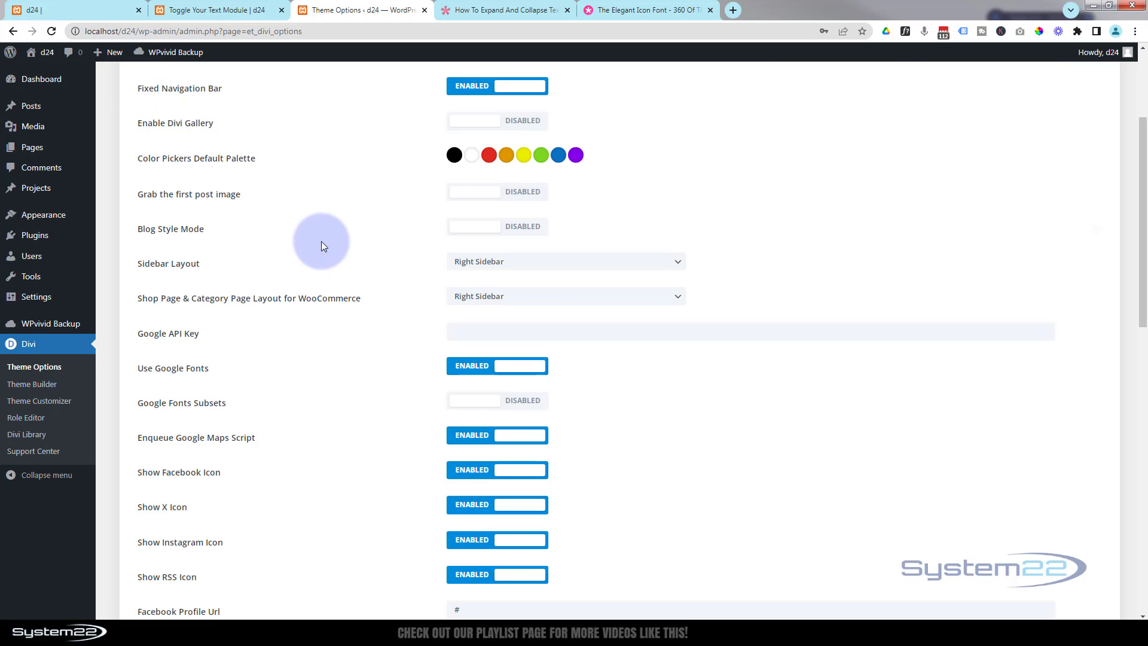
{"action": "scroll", "coordinate": [312, 241], "scroll_direction": "up", "scroll_amount": 4}
{"action": "left_click", "coordinate": [224, 10]}
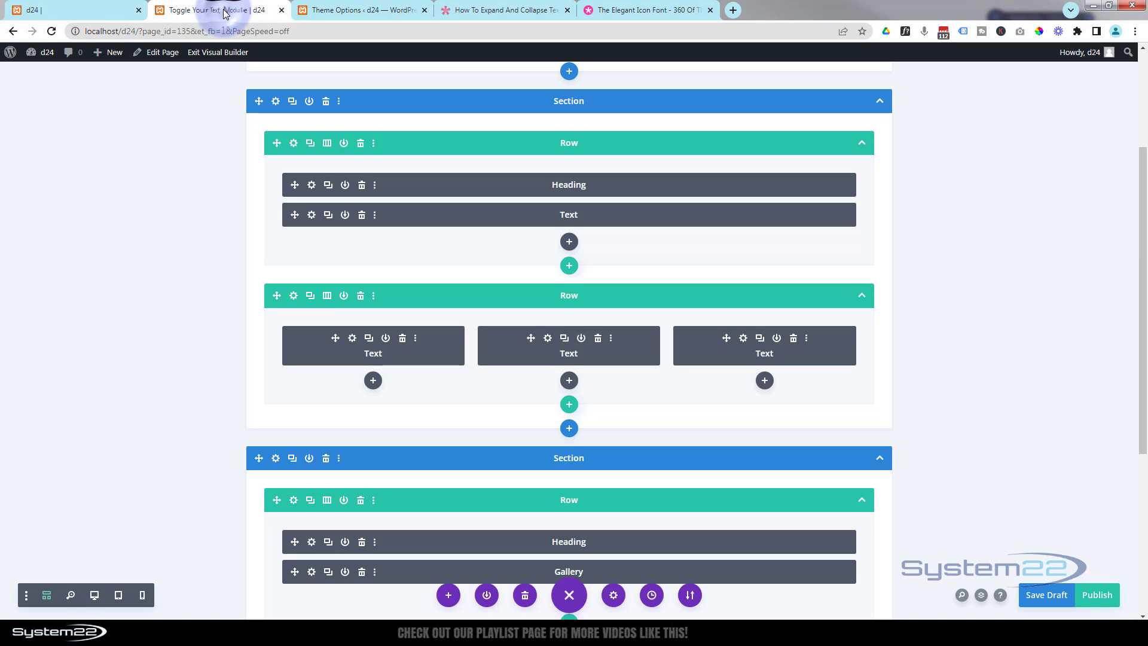
Save the page as a draft, reload it, and open the Plugins text module's settings.
{"action": "left_click", "coordinate": [1047, 598]}
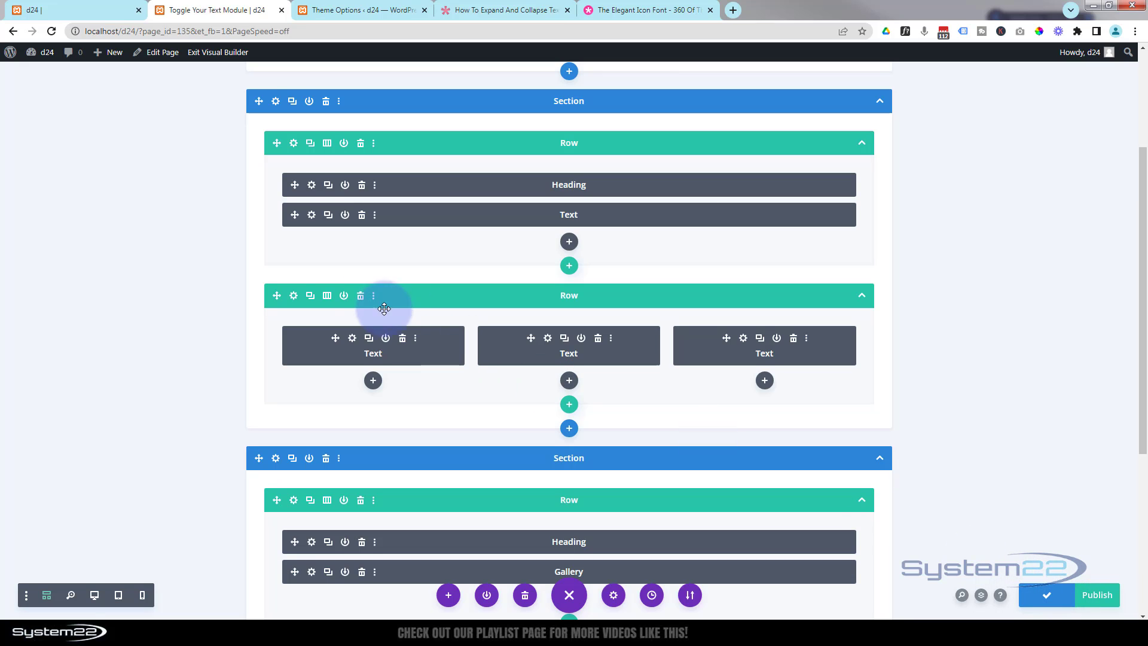
{"action": "left_click", "coordinate": [52, 31]}
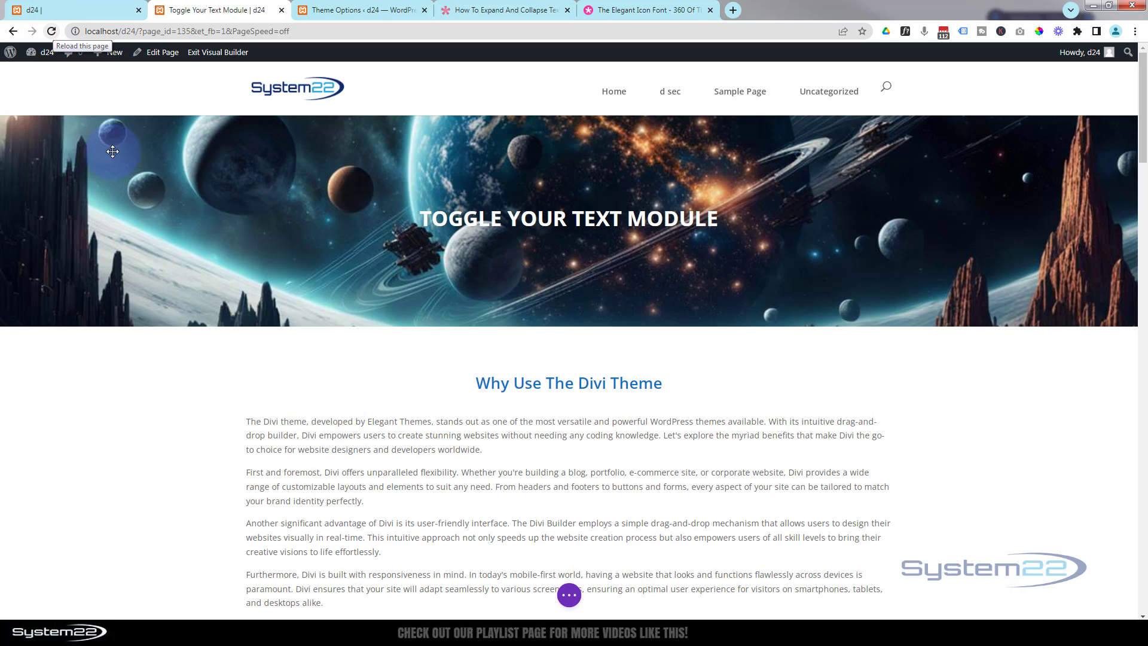
{"action": "scroll", "coordinate": [196, 249], "scroll_direction": "down", "scroll_amount": 2}
{"action": "scroll", "coordinate": [196, 249], "scroll_direction": "down", "scroll_amount": 3}
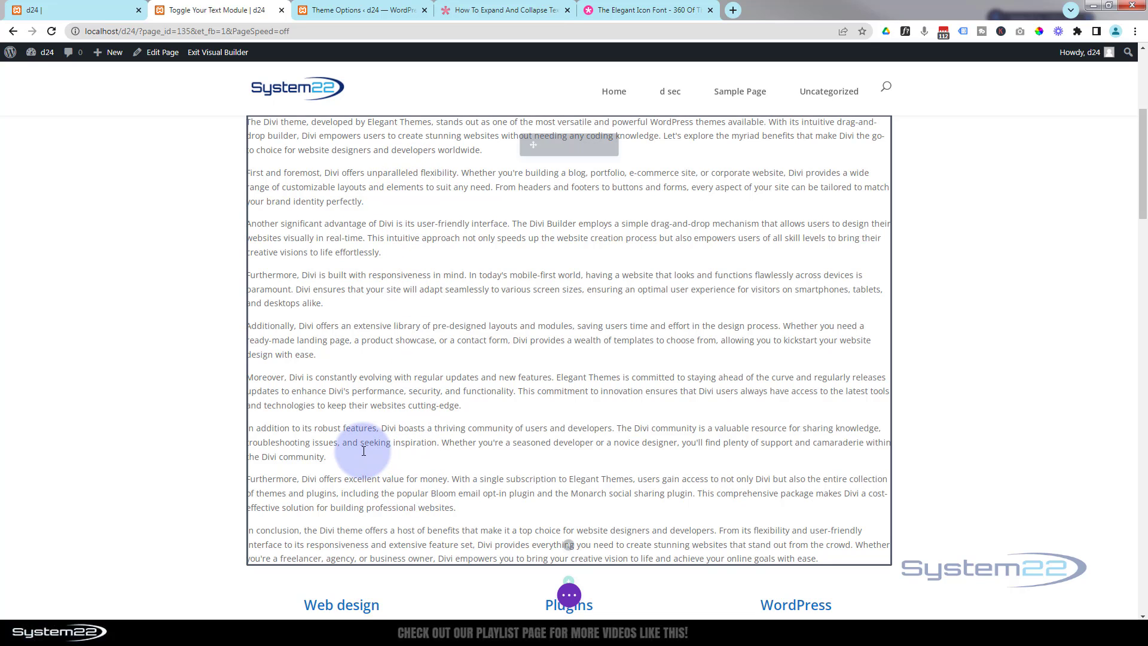
{"action": "scroll", "coordinate": [415, 454], "scroll_direction": "down", "scroll_amount": 5}
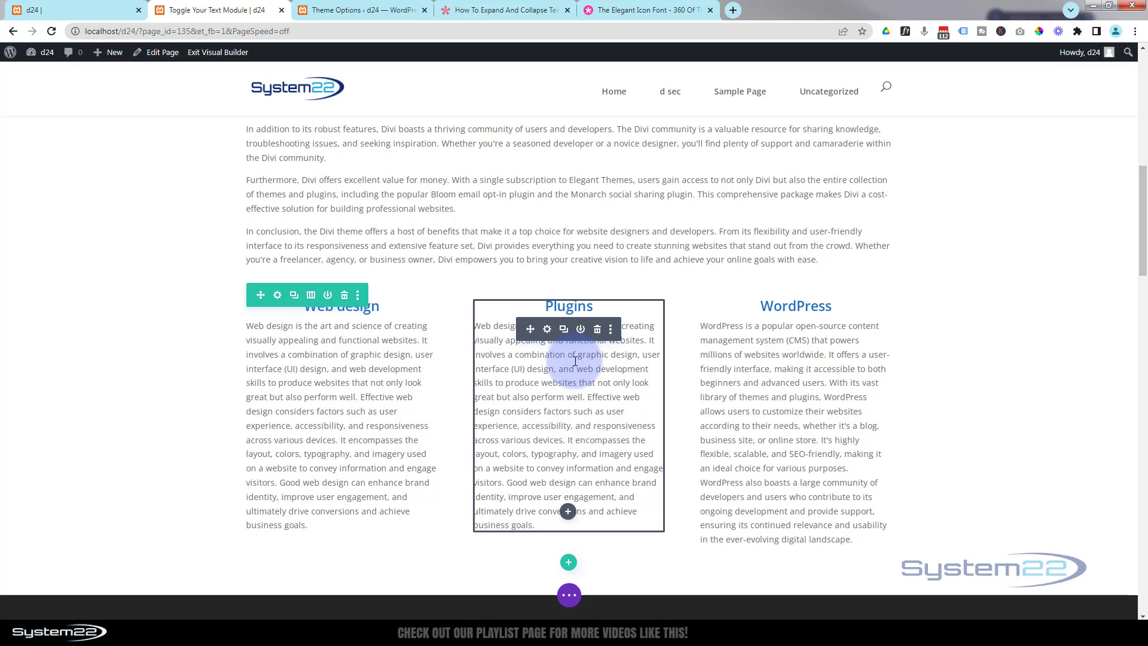
{"action": "left_click", "coordinate": [547, 331]}
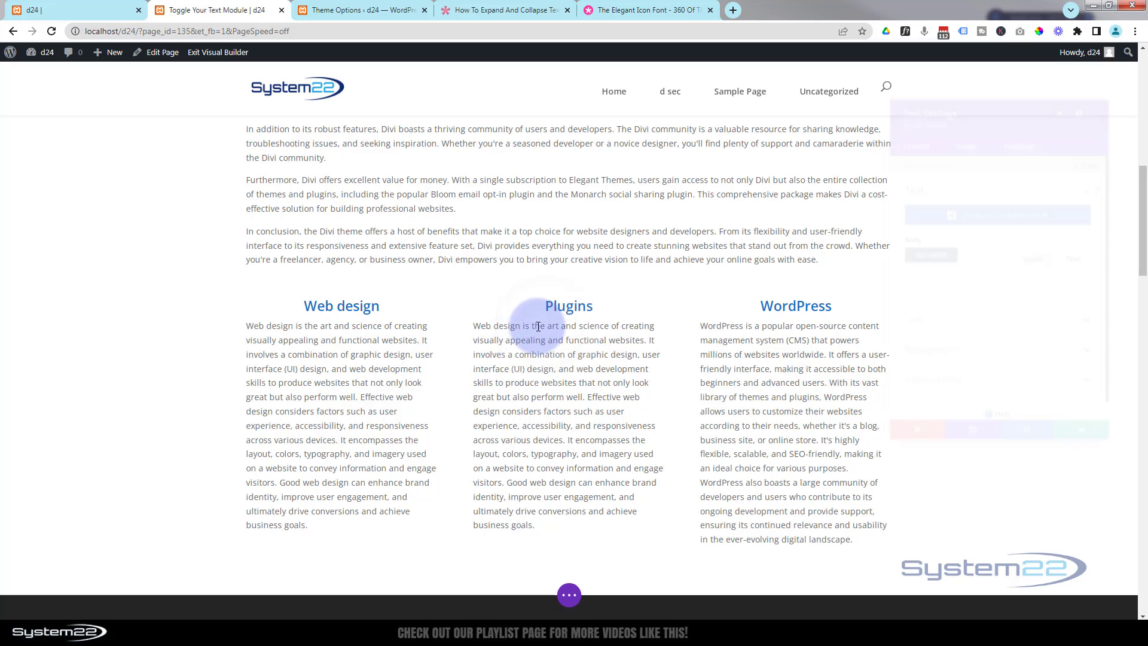
Paste divi-toggle-text into the Plugins text module's CSS Class field under Advanced settings.
{"action": "left_click", "coordinate": [1024, 119]}
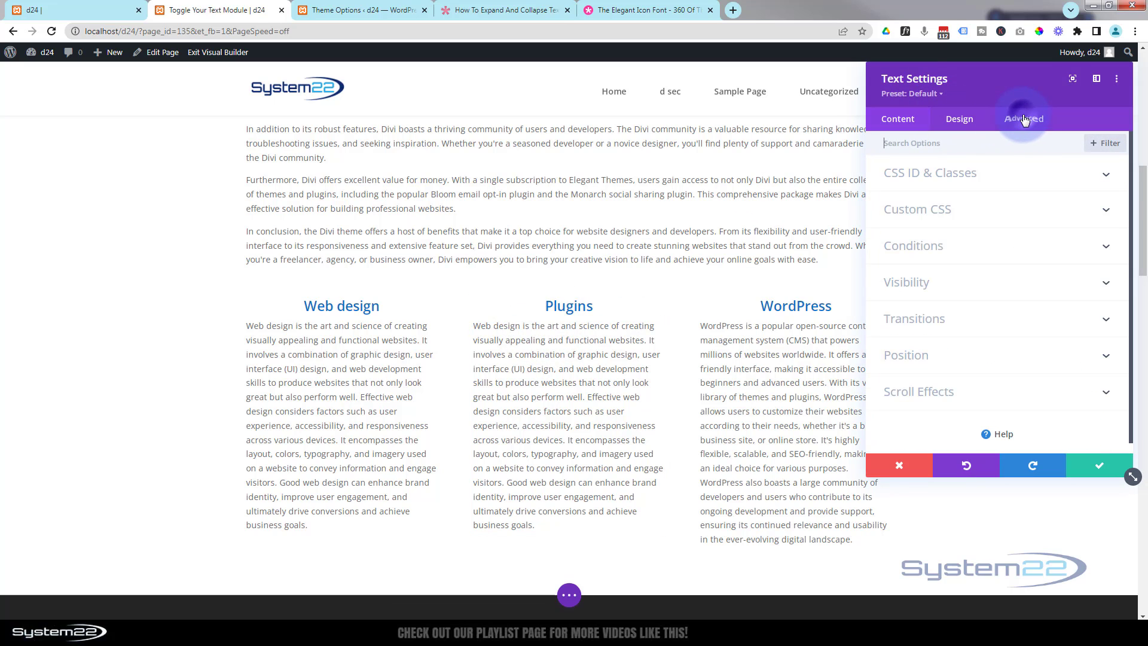
{"action": "left_click", "coordinate": [1000, 172]}
{"action": "left_click", "coordinate": [890, 264]}
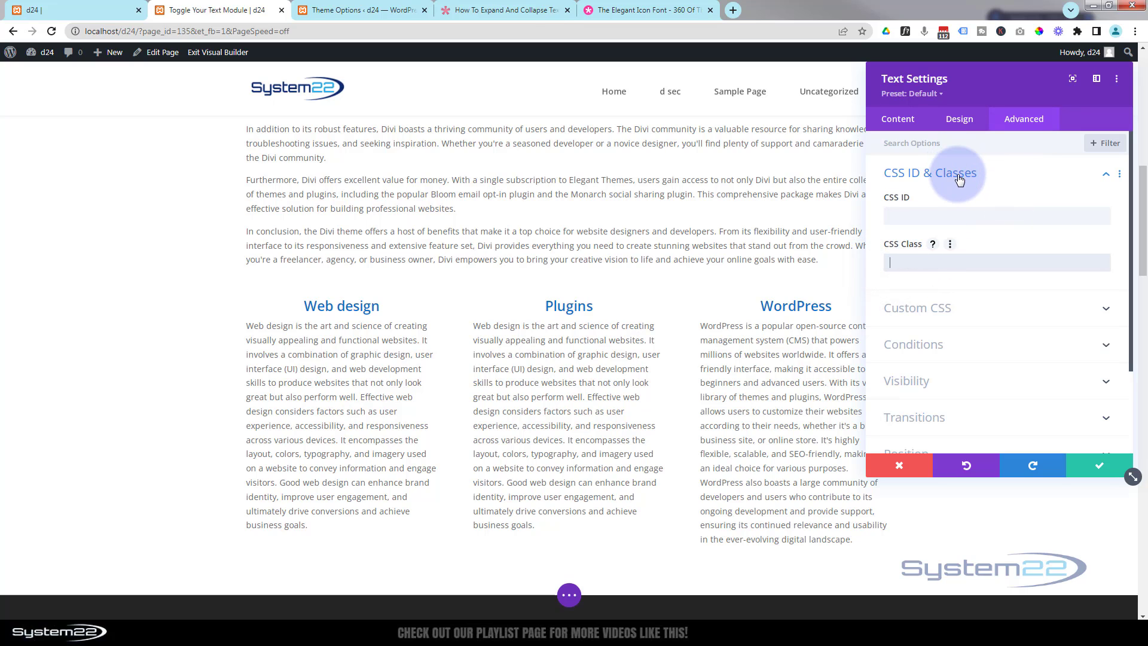
{"action": "left_click", "coordinate": [920, 261]}
{"action": "type", "text": "divi-toggle-text"}
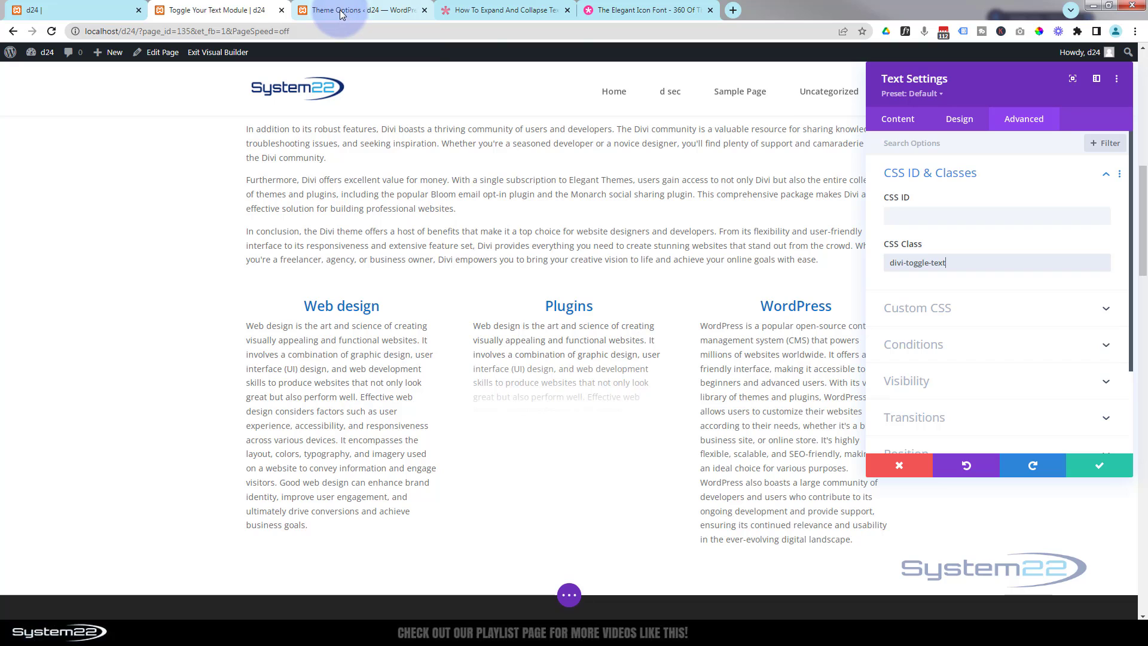
{"action": "left_click", "coordinate": [488, 10]}
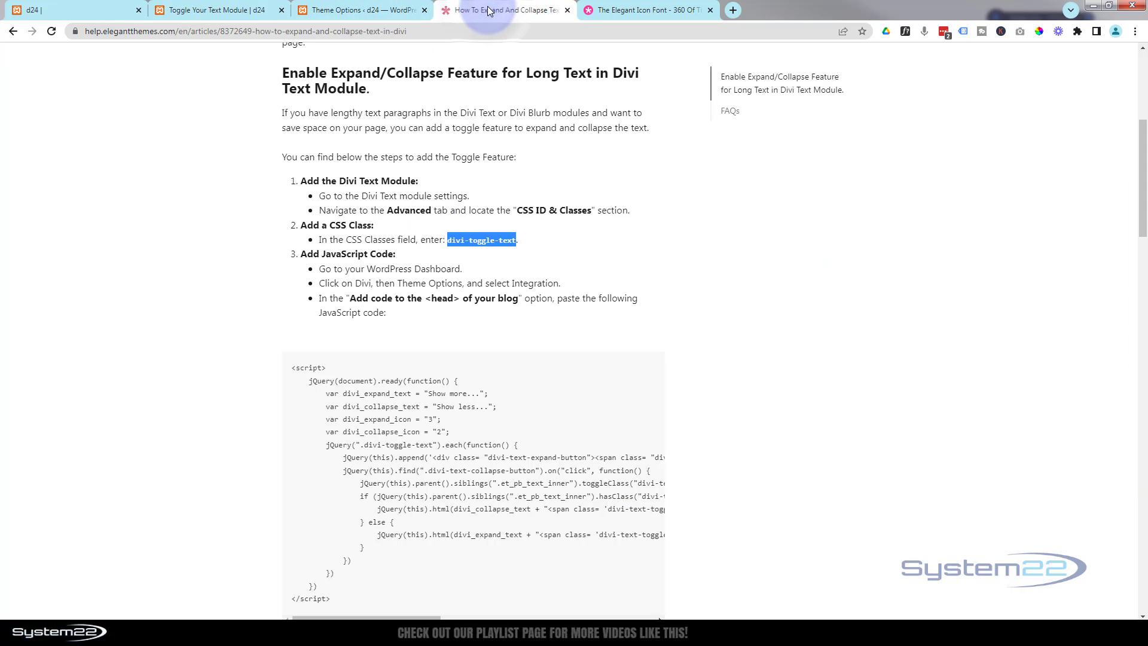
Find step 4's Custom CSS snippet and highlight the 200 in its max-height line.
{"action": "scroll", "coordinate": [253, 270], "scroll_direction": "down", "scroll_amount": 3}
{"action": "scroll", "coordinate": [252, 270], "scroll_direction": "down", "scroll_amount": 6}
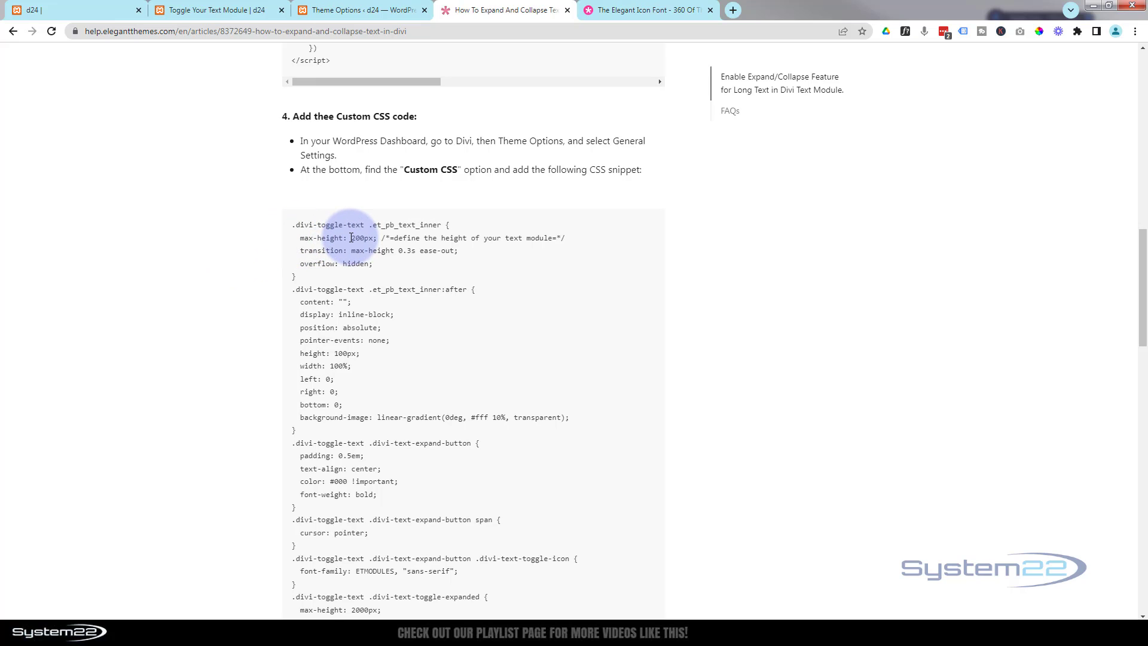
{"action": "left_click_drag", "start_coordinate": [351, 237], "coordinate": [364, 238]}
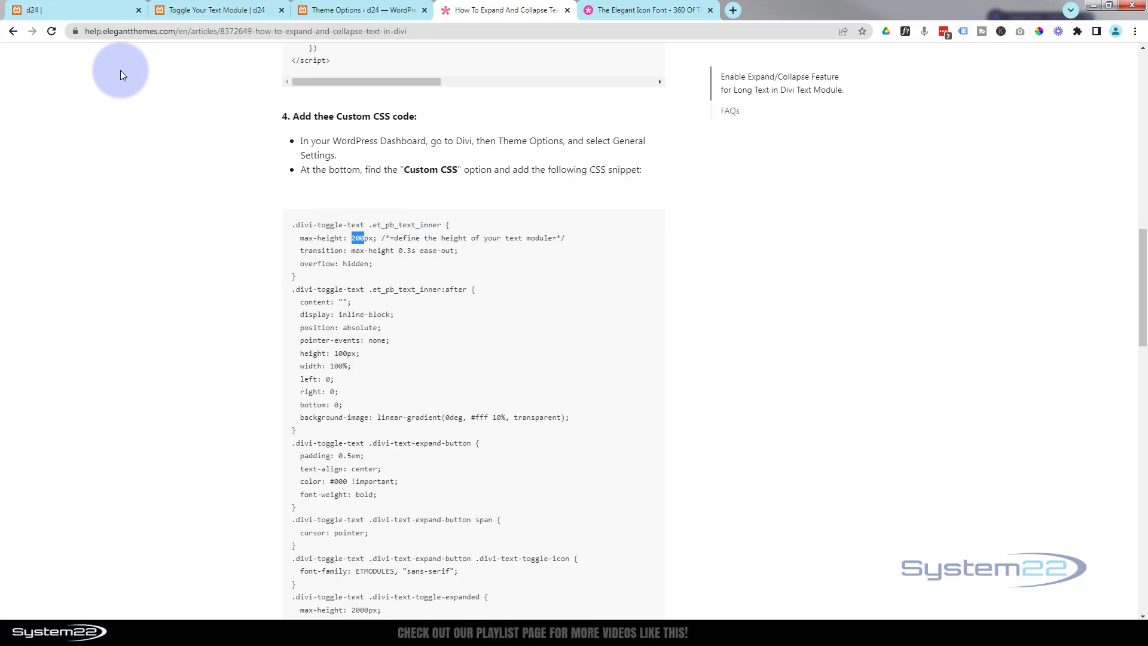
{"action": "left_click", "coordinate": [347, 10]}
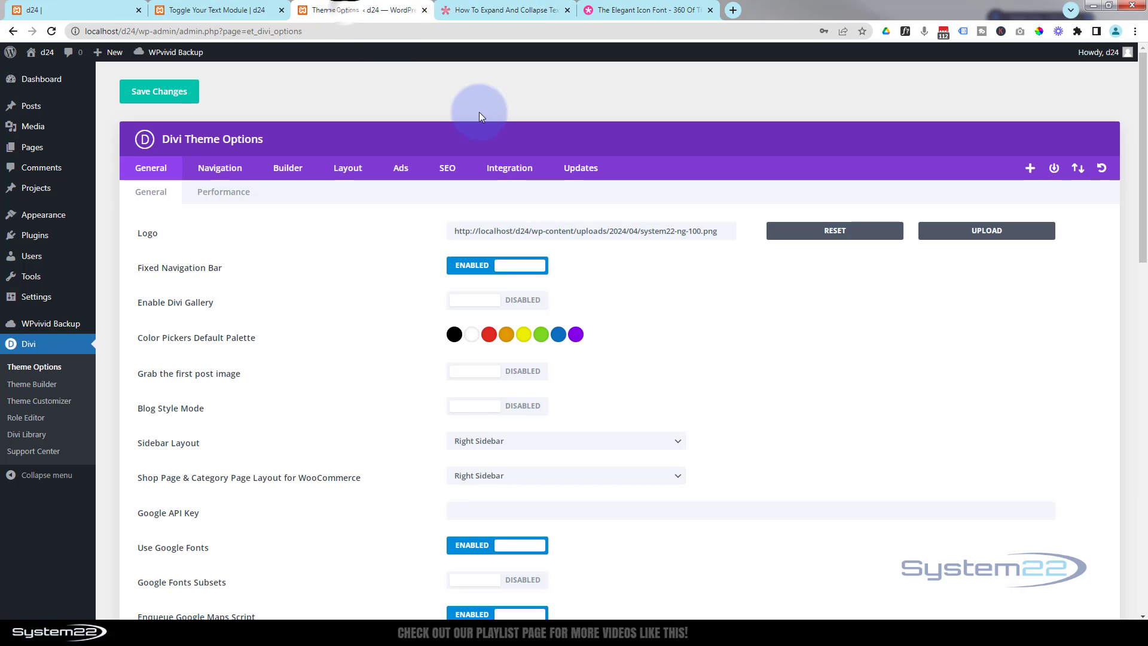
Change the .divi-toggle-text max-height in Theme Options Custom CSS from 100px to 200px.
{"action": "left_click_drag", "start_coordinate": [1142, 254], "coordinate": [1143, 616]}
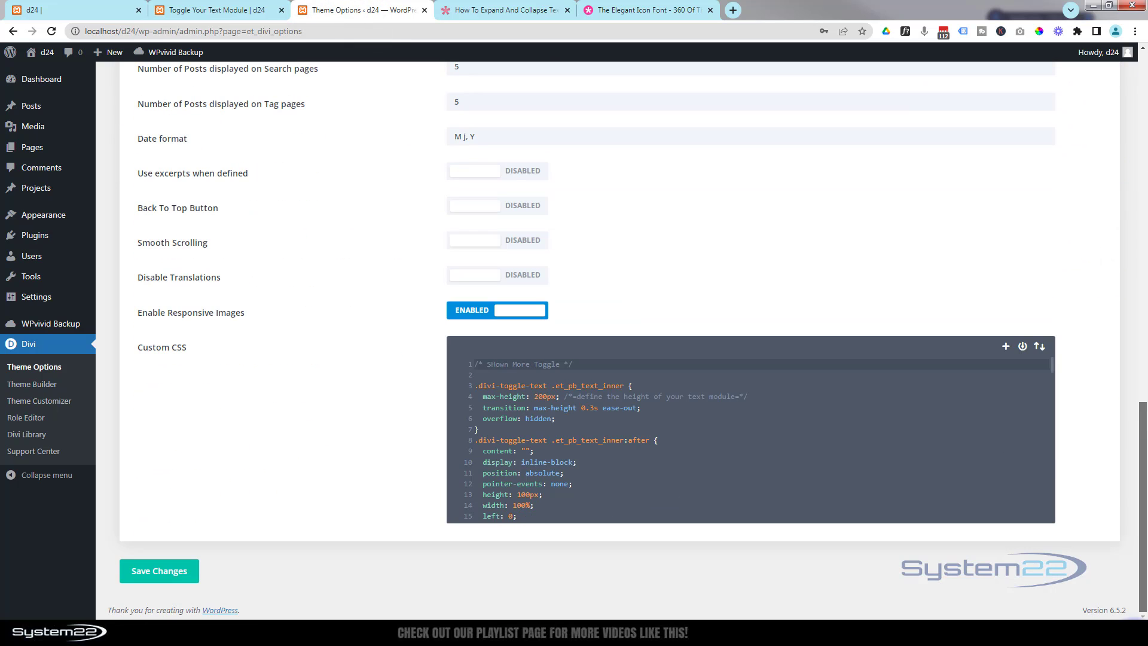
{"action": "left_click_drag", "start_coordinate": [536, 396], "coordinate": [760, 399]}
{"action": "type", "text": "2"}
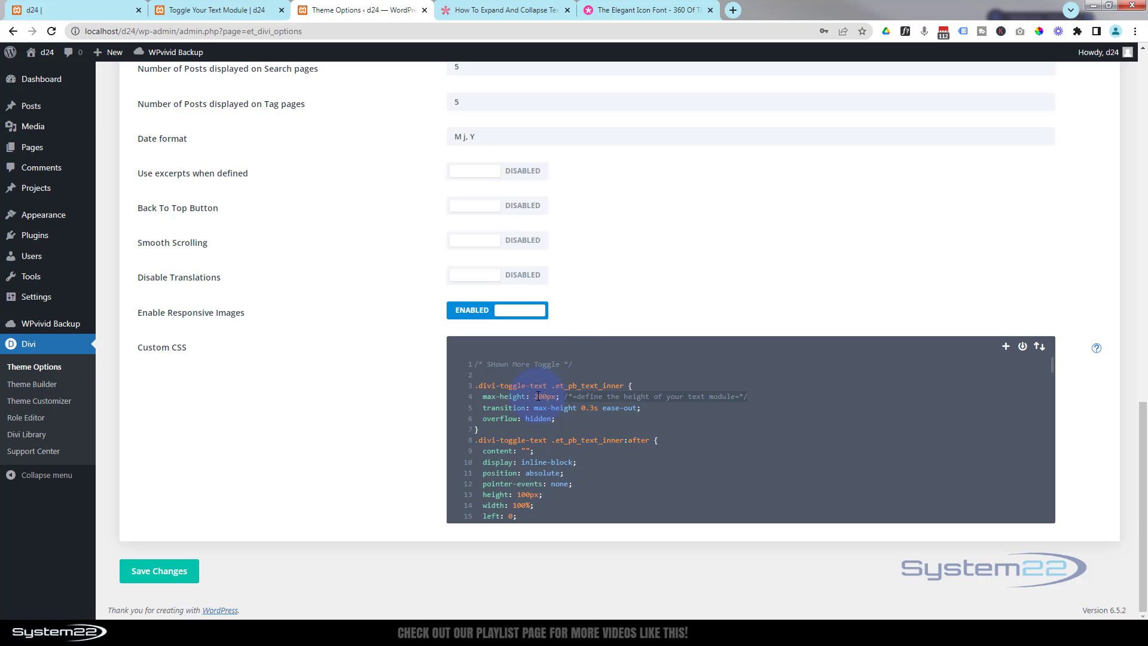
{"action": "left_click", "coordinate": [214, 18]}
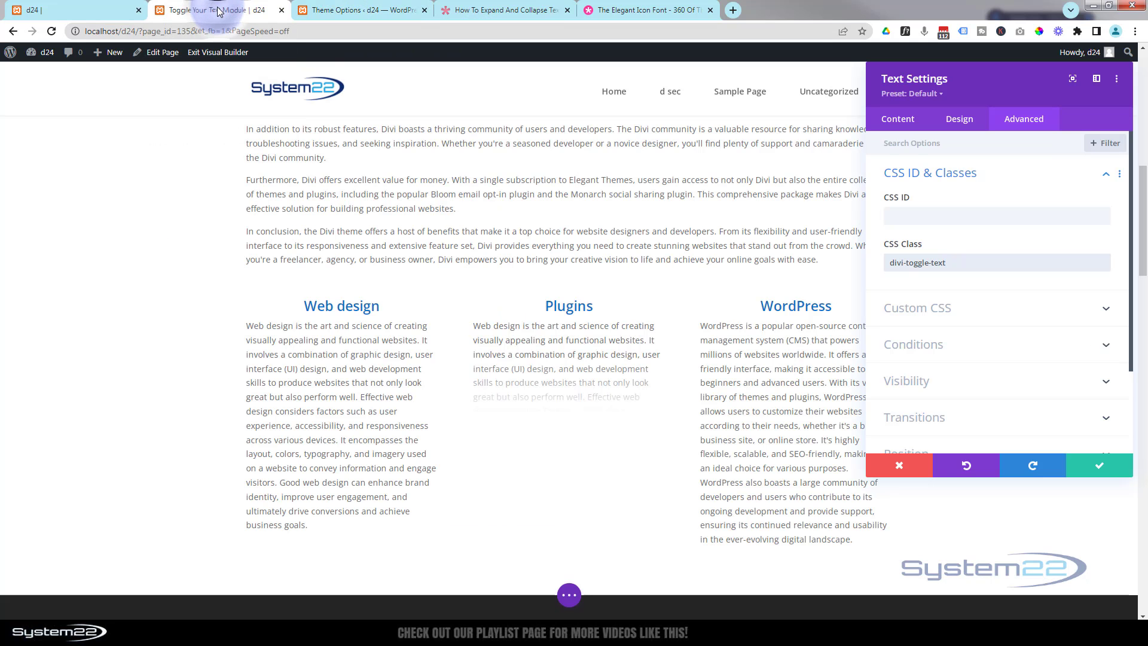
Save the Plugins module, then add the divi-toggle-text class to the Web design module.
{"action": "left_click", "coordinate": [1103, 469]}
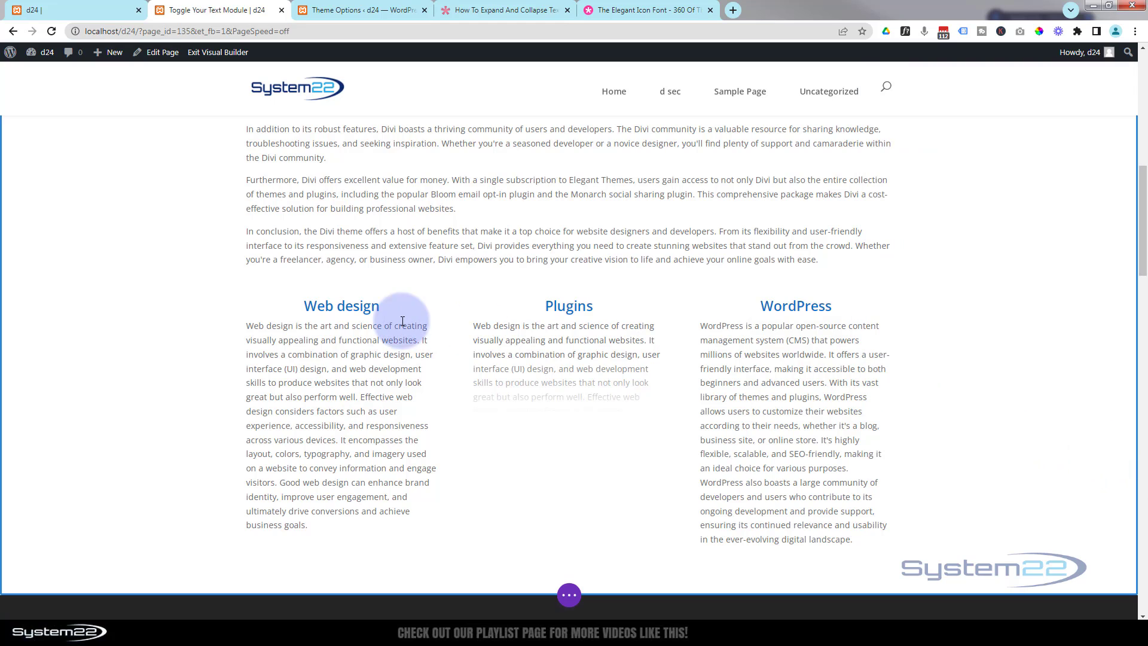
{"action": "mouse_move", "coordinate": [322, 324]}
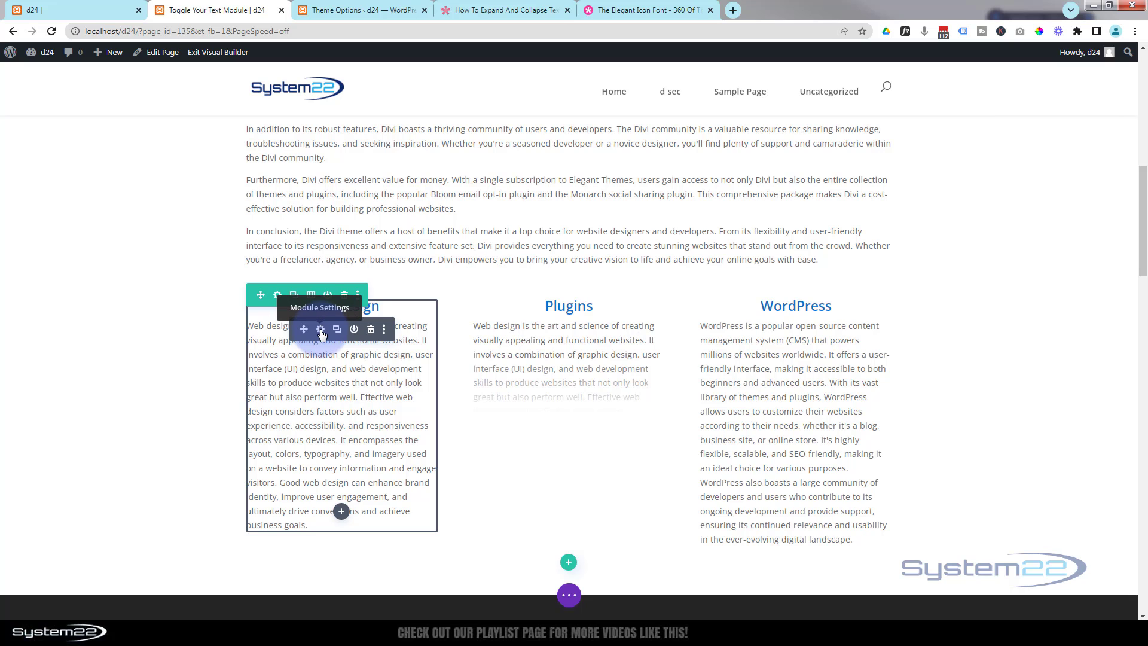
{"action": "left_click", "coordinate": [321, 330]}
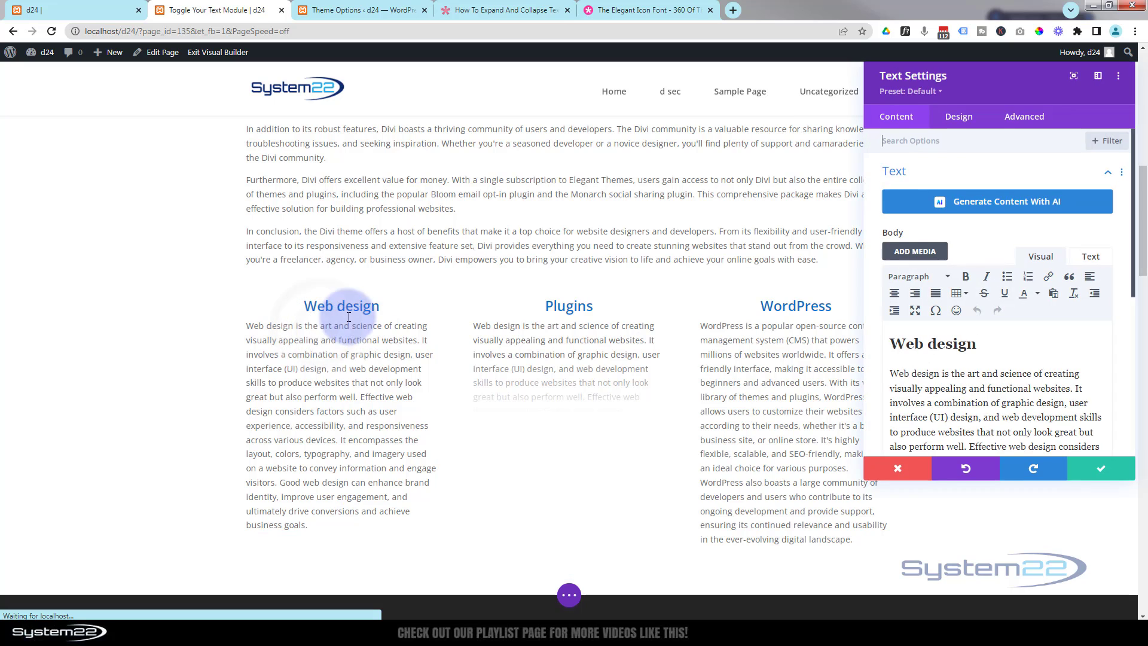
{"action": "left_click", "coordinate": [1020, 120]}
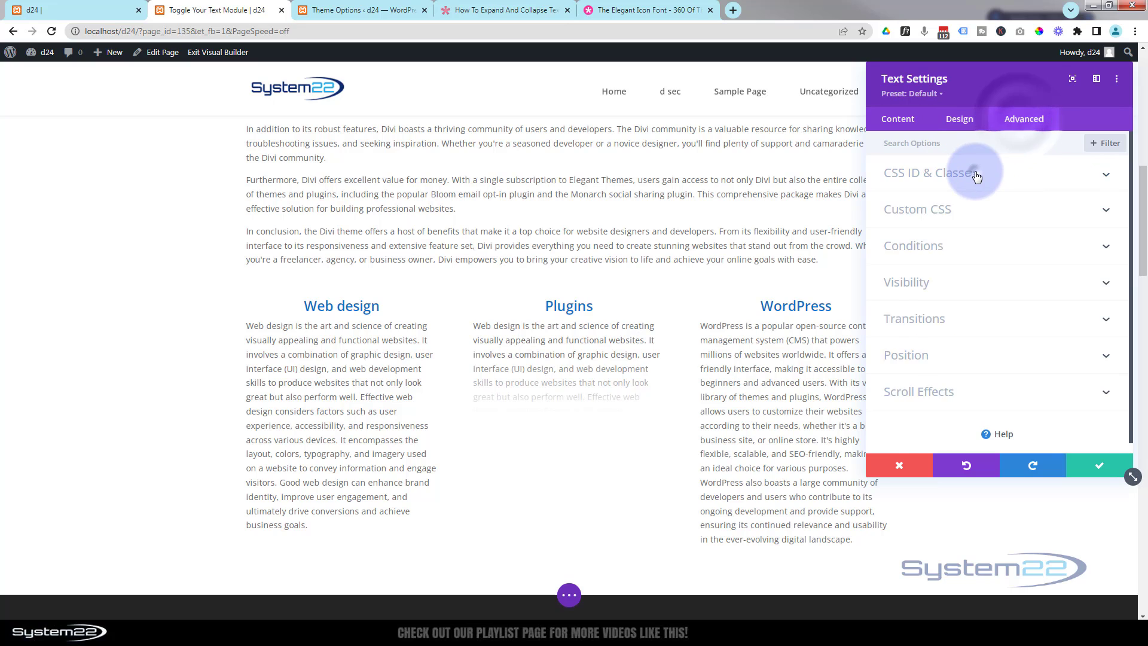
{"action": "left_click", "coordinate": [963, 173]}
{"action": "left_click", "coordinate": [920, 261]}
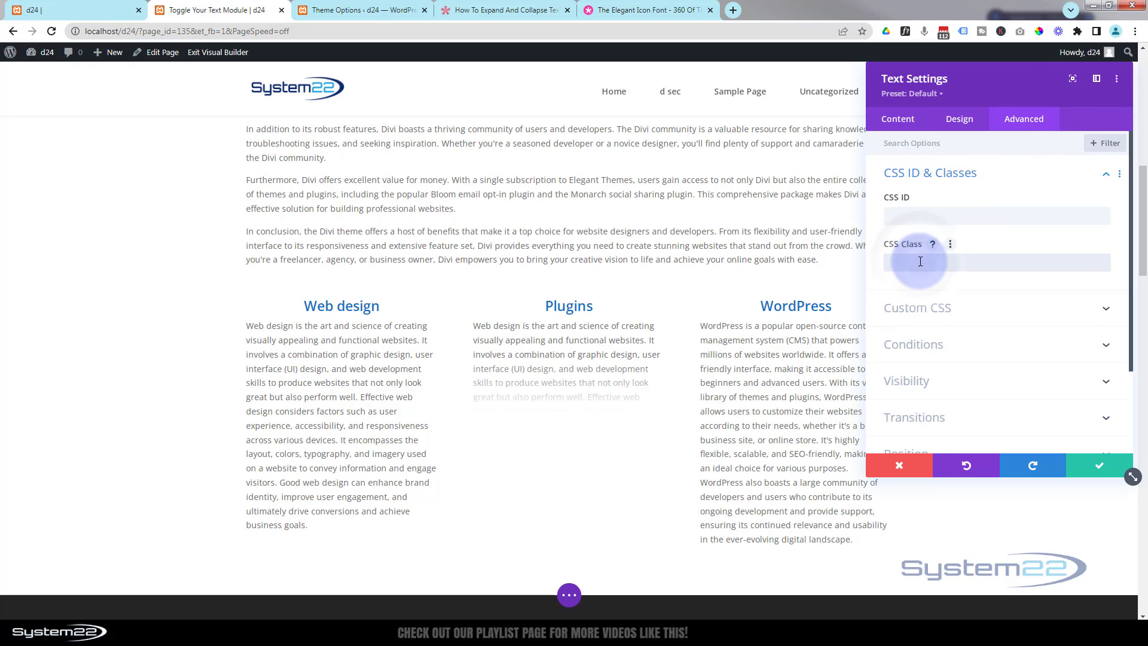
{"action": "type", "text": "divi-toggle-text"}
{"action": "left_click", "coordinate": [1102, 467]}
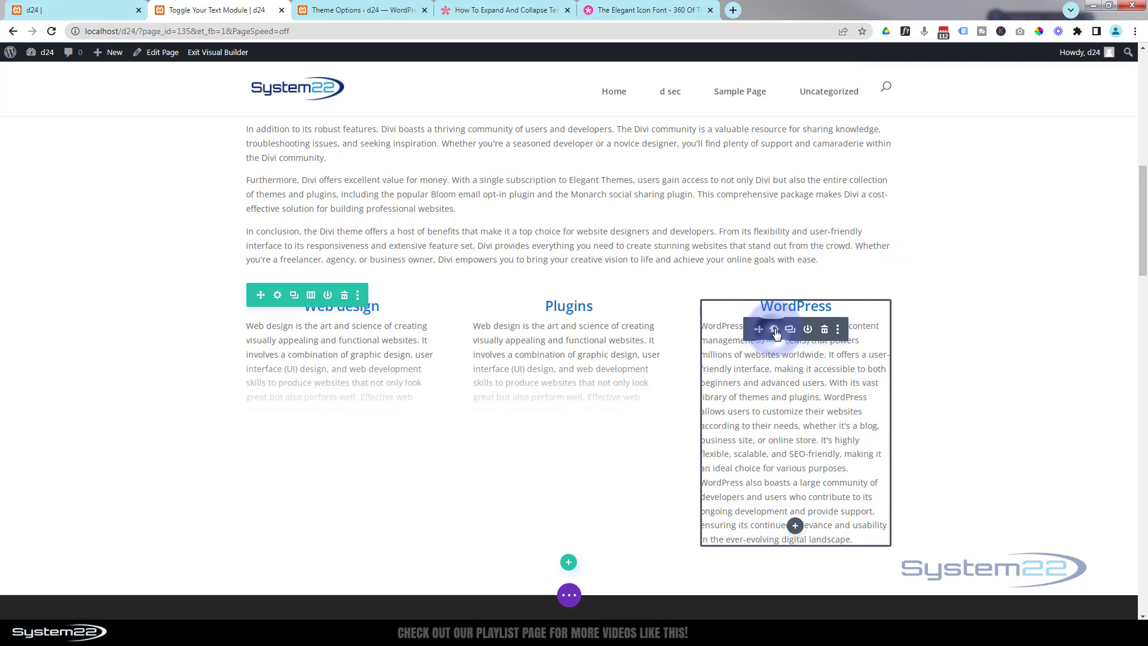
Give the WordPress text module the divi-toggle-text CSS class and save it.
{"action": "left_click", "coordinate": [775, 330]}
{"action": "left_click", "coordinate": [1022, 121]}
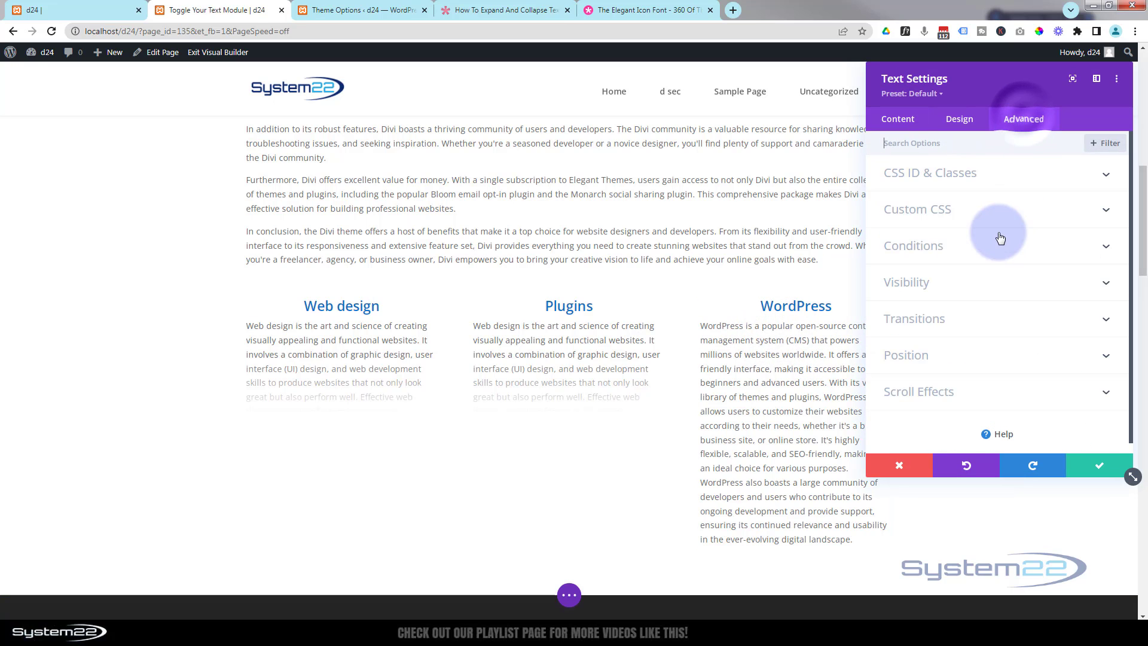
{"action": "left_click", "coordinate": [980, 173]}
{"action": "left_click", "coordinate": [903, 263]}
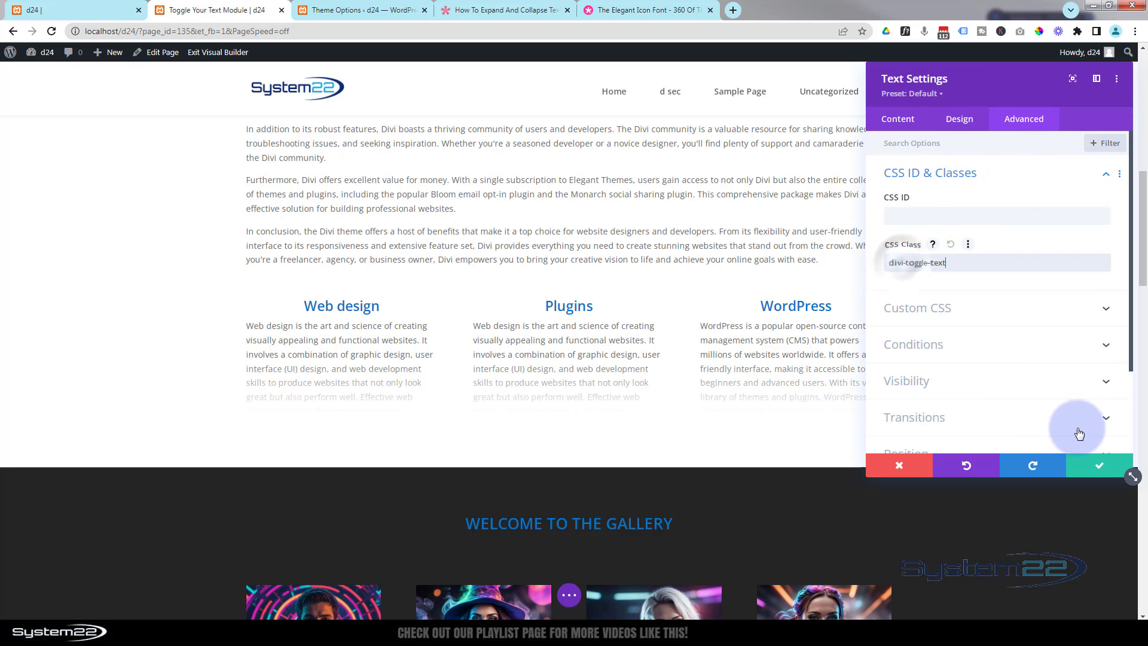
{"action": "left_click", "coordinate": [1086, 467]}
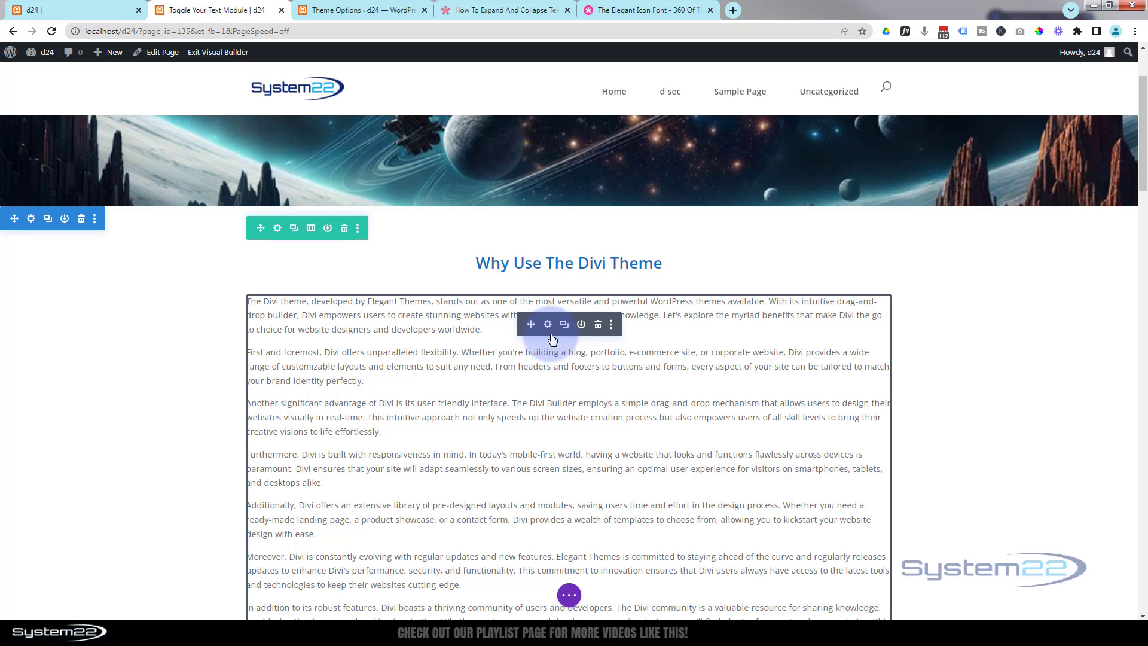
Add divi-toggle-text to the 'Why Use The Divi Theme' intro text module and save it.
{"action": "left_click", "coordinate": [548, 324]}
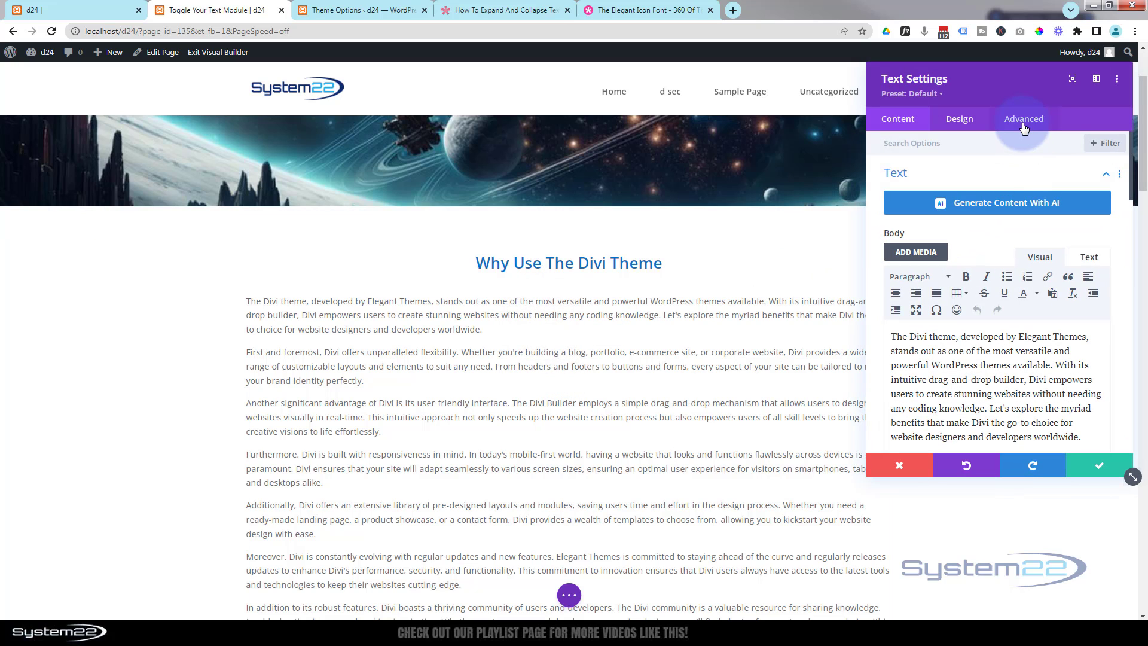
{"action": "left_click", "coordinate": [1024, 119]}
{"action": "left_click", "coordinate": [975, 179]}
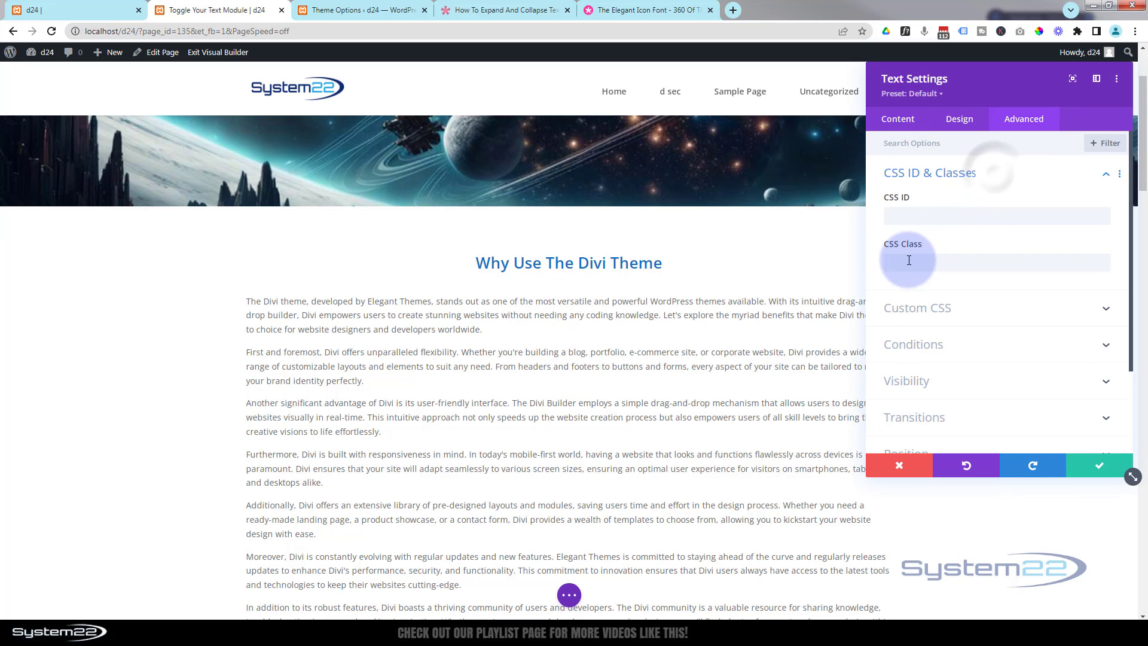
{"action": "type", "text": "dm-toggleable"}
{"action": "left_click", "coordinate": [1103, 467]}
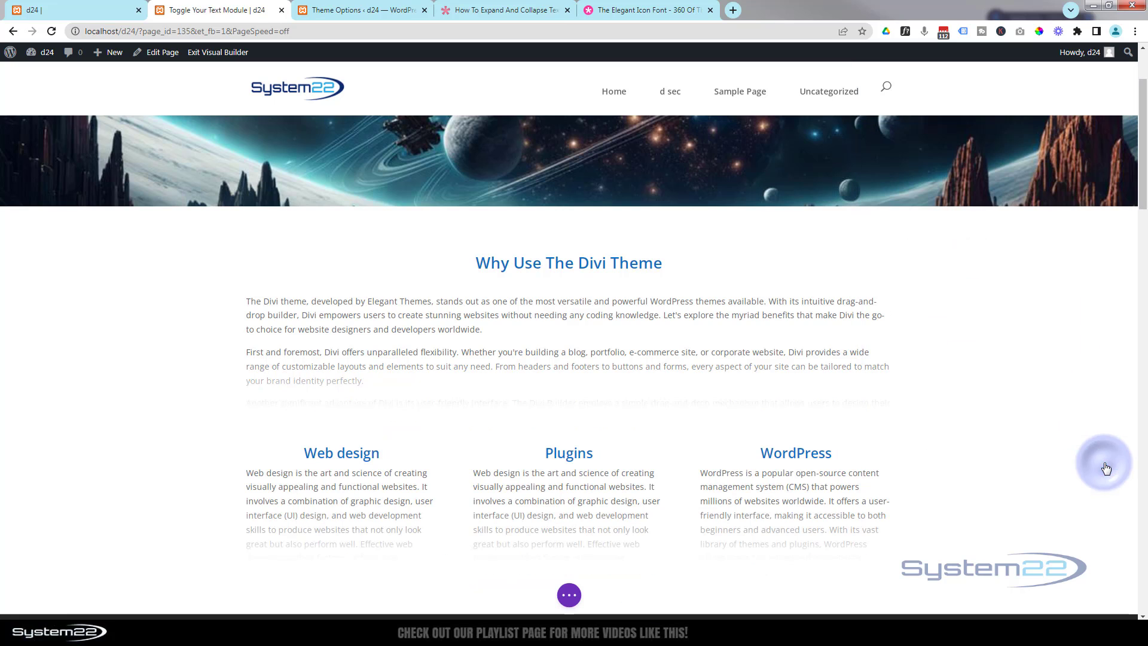
{"action": "left_click", "coordinate": [569, 595]}
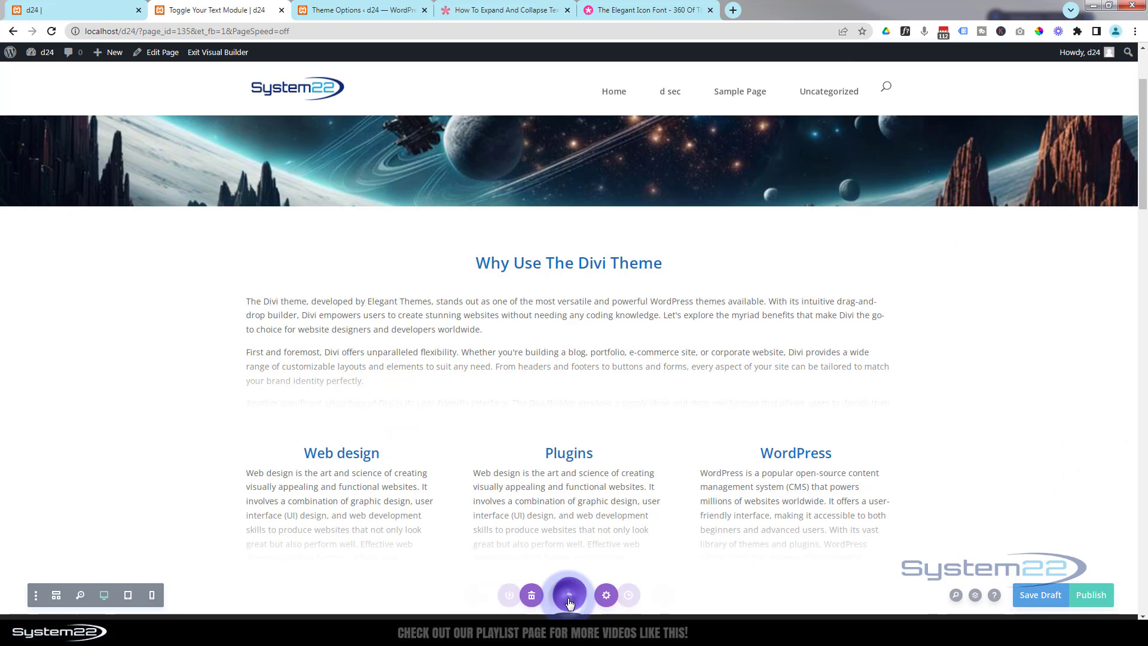